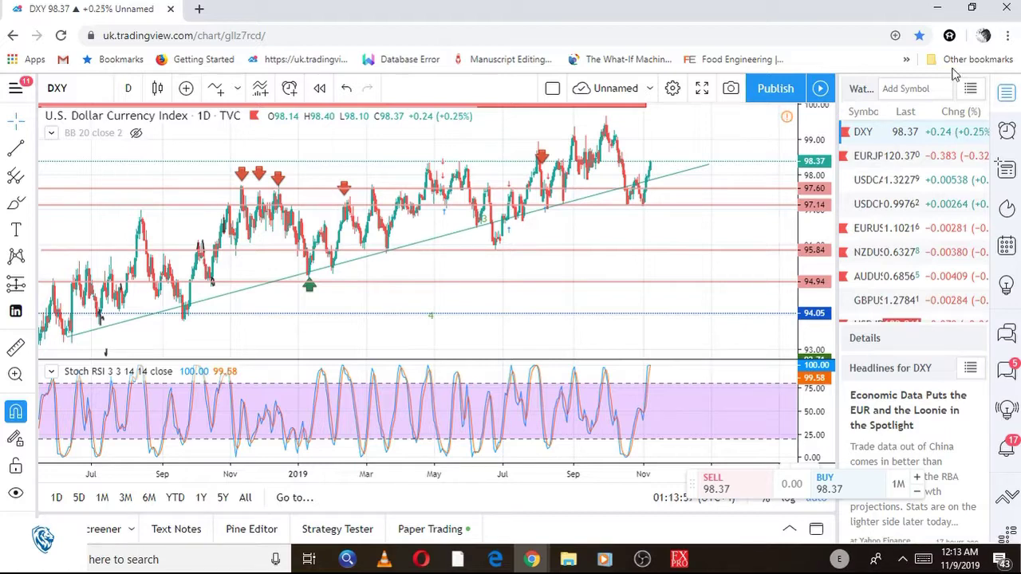
Zoom and pan the DXY daily chart to show roughly April 2019 through early 2020.
scroll(504, 234, down, 3)
scroll(503, 235, right, 1)
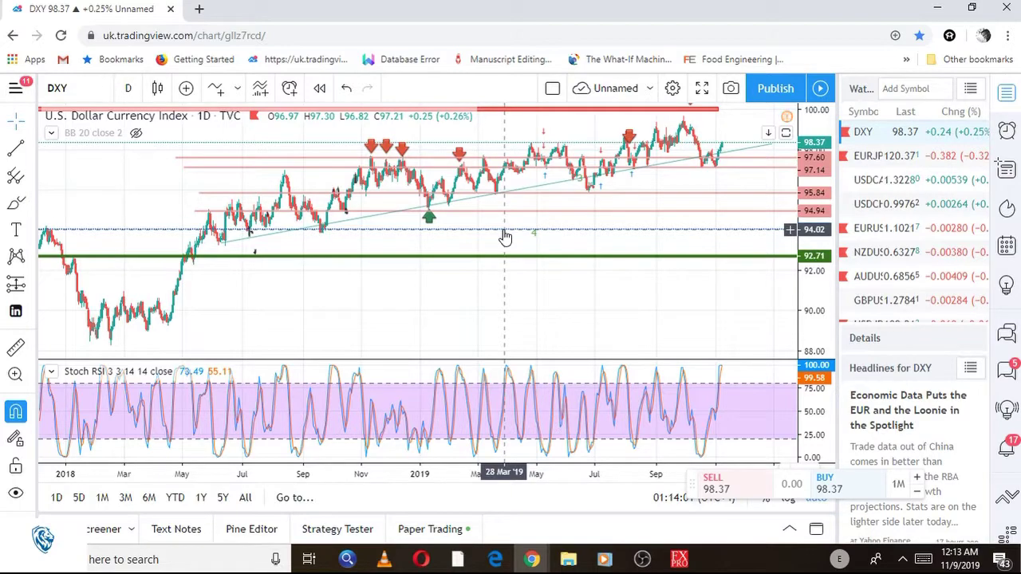
scroll(504, 234, up, 4)
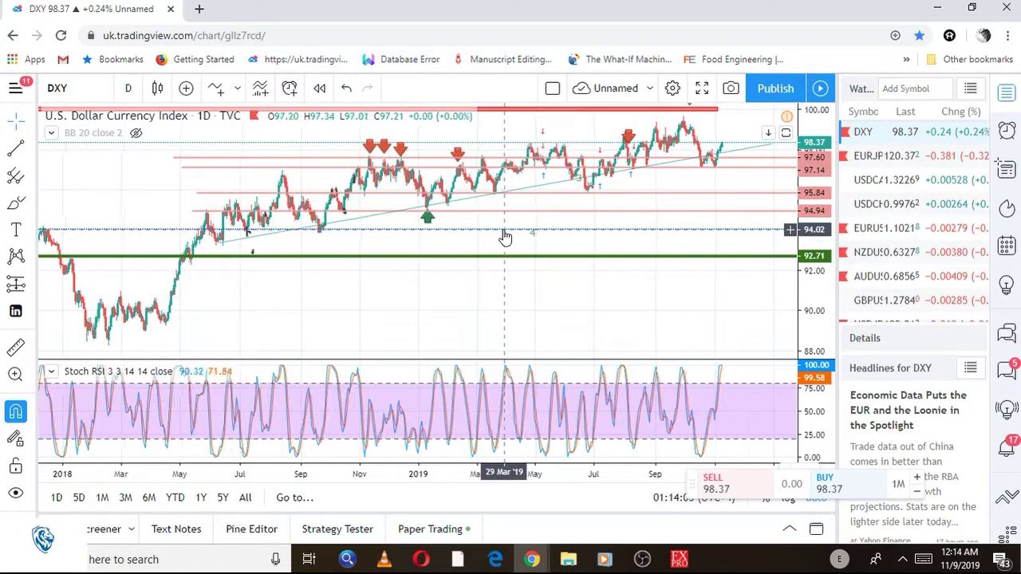
scroll(271, 367, down, 2)
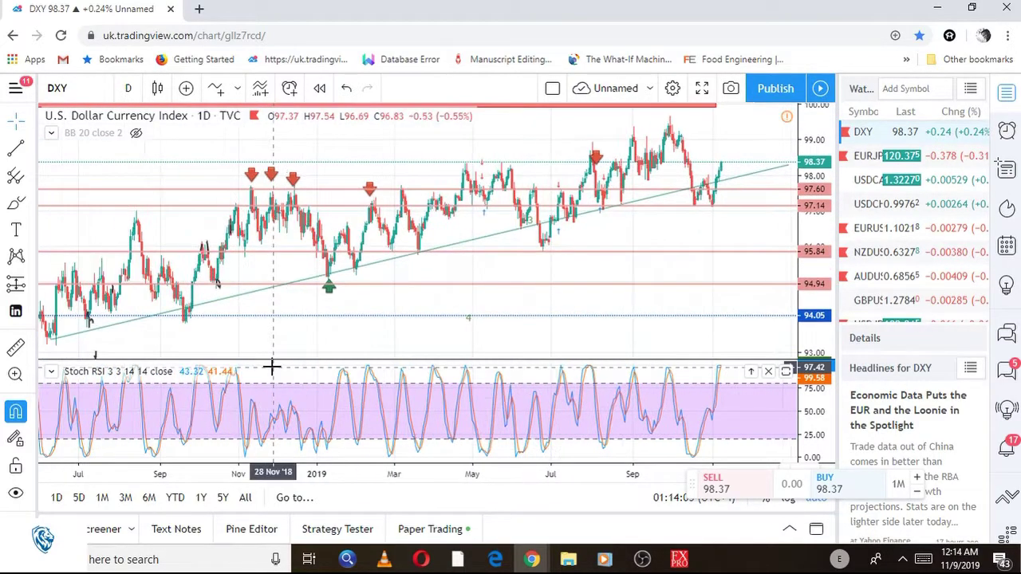
scroll(305, 333, down, 2)
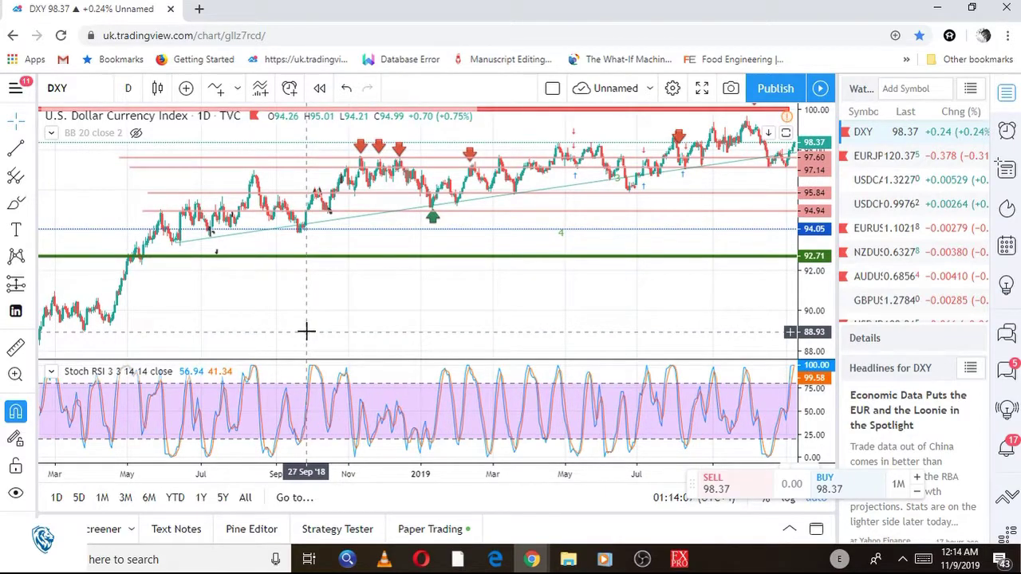
scroll(306, 331, up, 3)
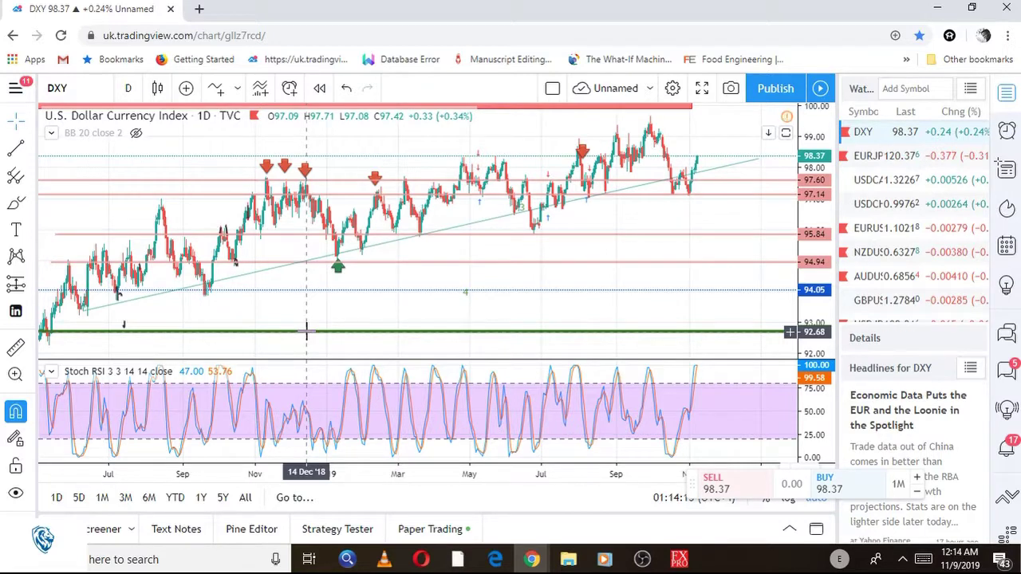
scroll(303, 332, right, 2)
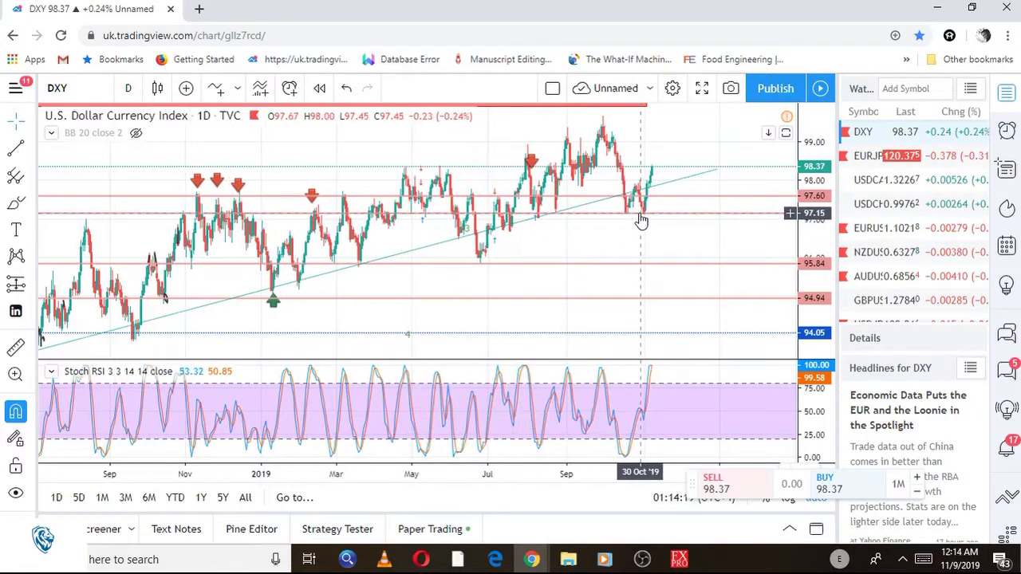
scroll(641, 221, up, 4)
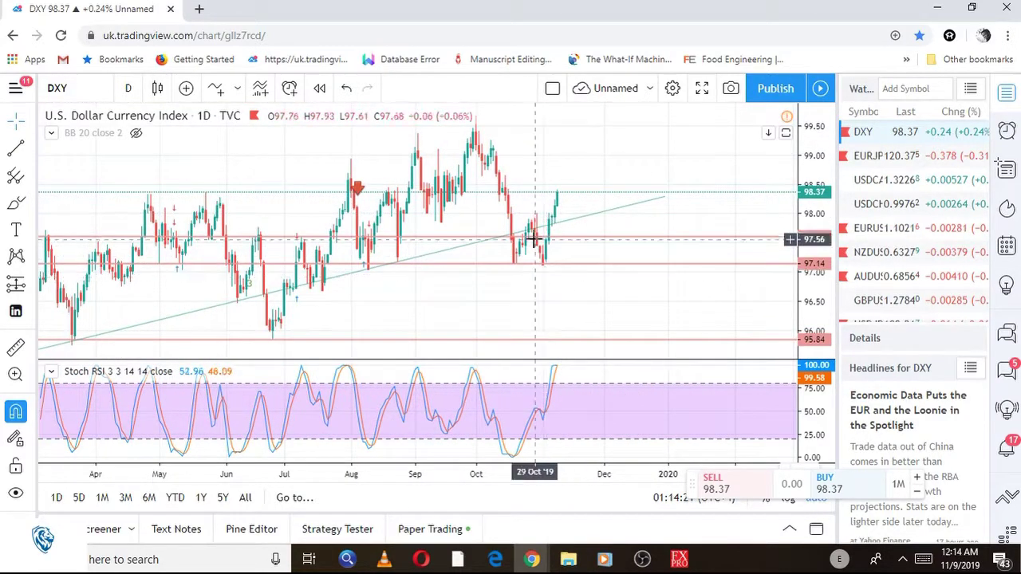
With the Brush, sketch DXY arrows for a bounce up and a drop below 97.14 toward 96.50.
click(32, 206)
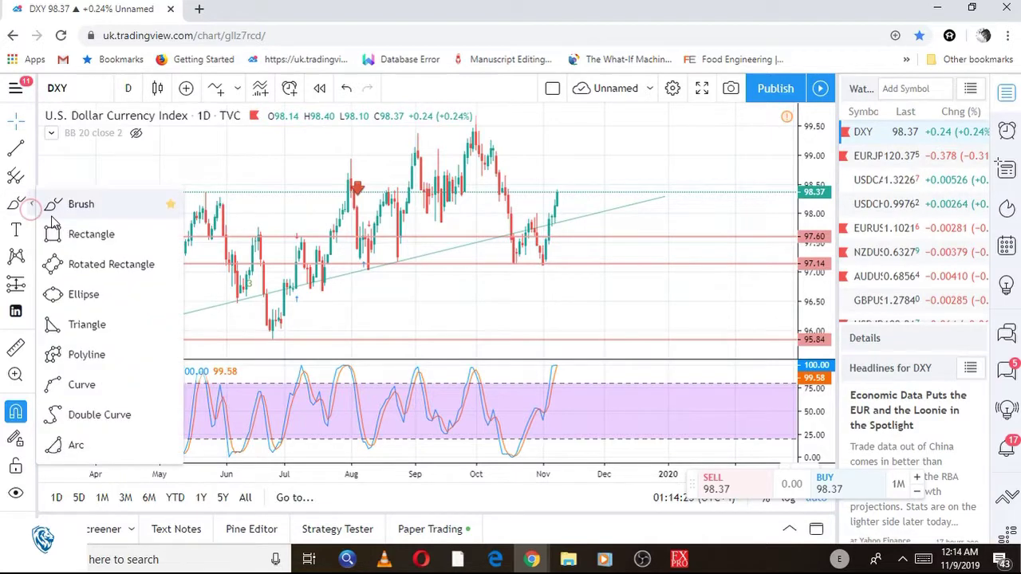
click(78, 206)
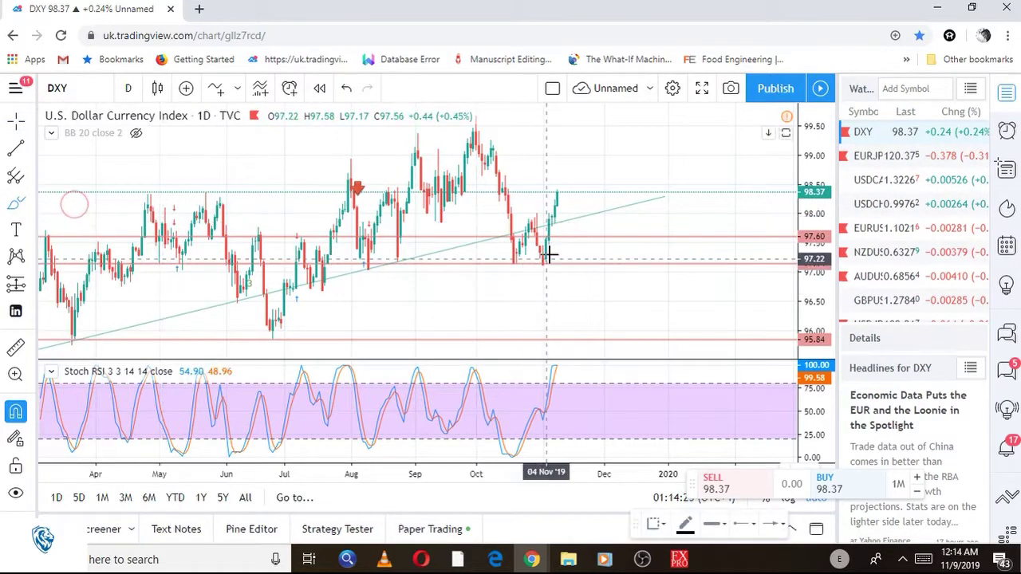
mouse_move(519, 260)
mouse_down()
mouse_move(551, 233)
mouse_move(540, 268)
mouse_move(568, 292)
mouse_move(579, 233)
mouse_up()
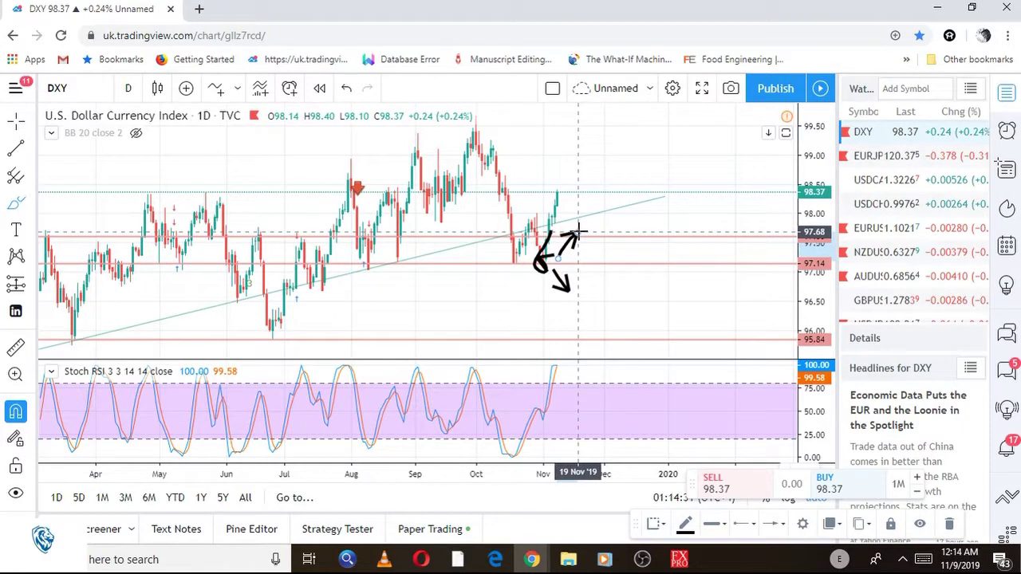
mouse_move(545, 216)
mouse_down()
mouse_move(528, 233)
mouse_move(588, 310)
mouse_up()
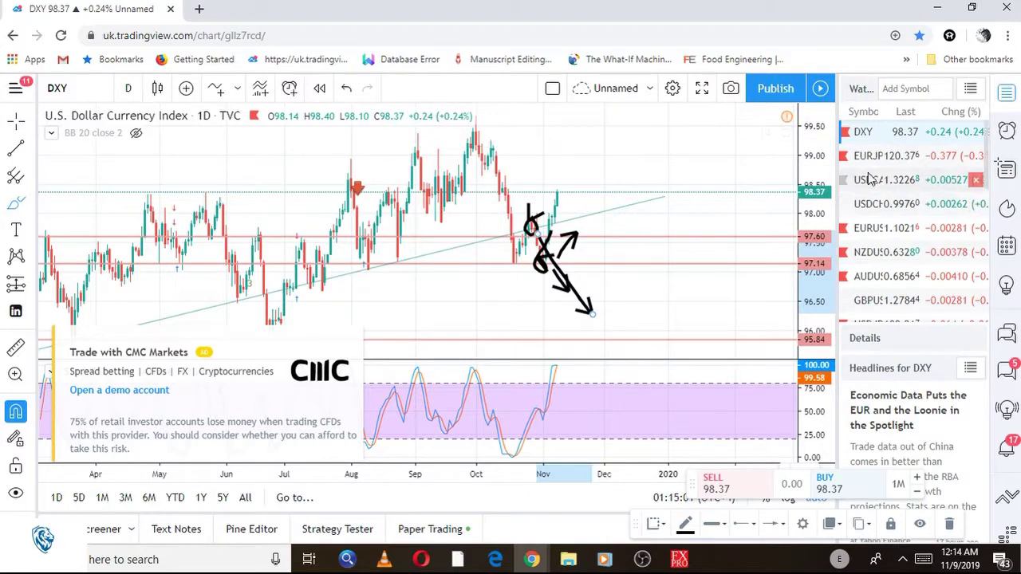
Switch to EURUSD and brush a circle at the 1.11234 top with an arrow down toward 1.09108.
click(887, 155)
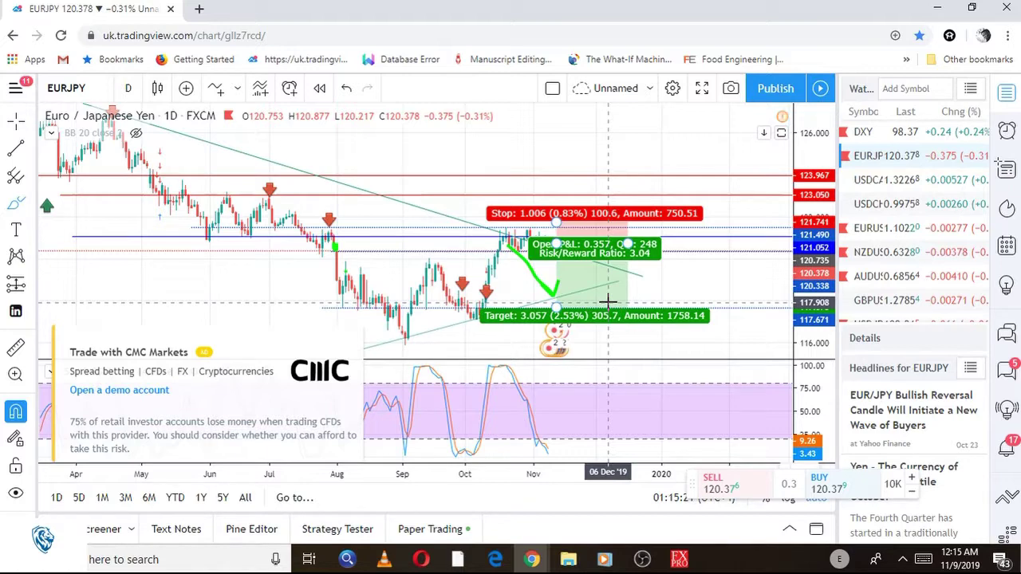
click(875, 227)
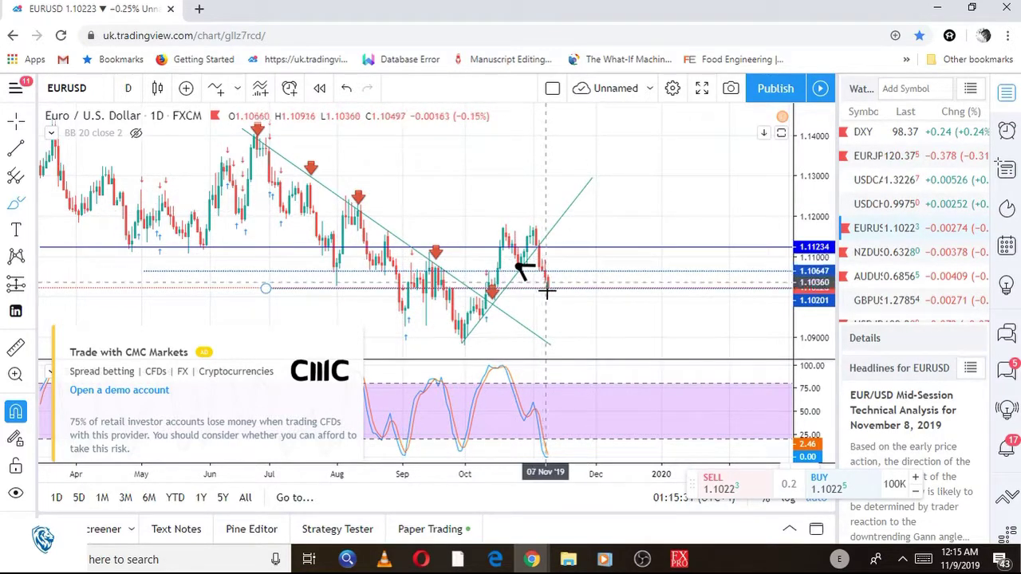
mouse_move(549, 291)
mouse_down()
mouse_move(550, 271)
mouse_move(568, 254)
mouse_move(560, 258)
mouse_move(560, 241)
mouse_move(581, 246)
mouse_move(568, 254)
mouse_move(619, 327)
mouse_up()
drag(607, 313, 618, 329)
drag(622, 310, 619, 331)
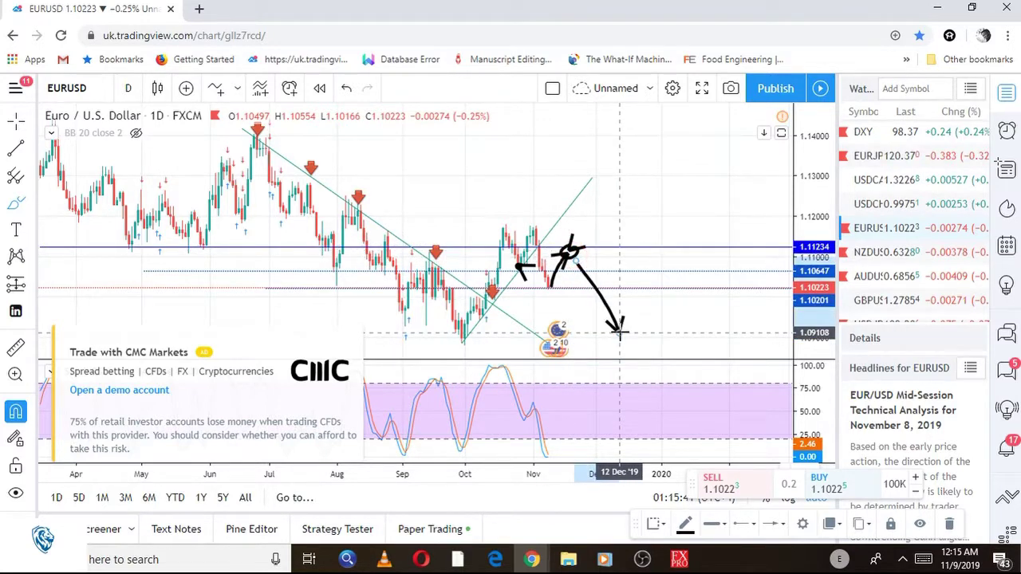
On the NZDUSD chart, brush a downward arrow from the trendline.
click(902, 256)
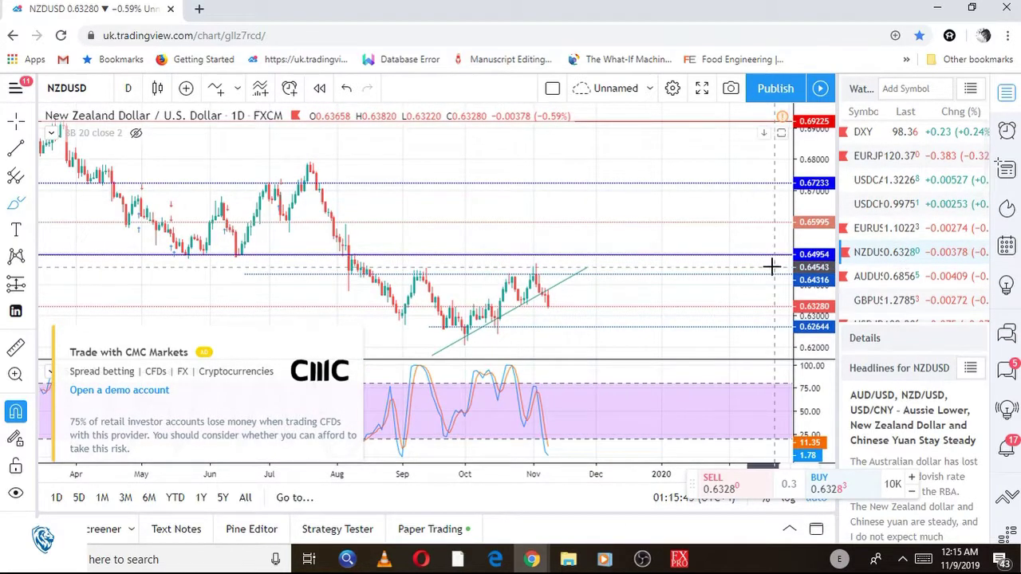
scroll(554, 307, up, 3)
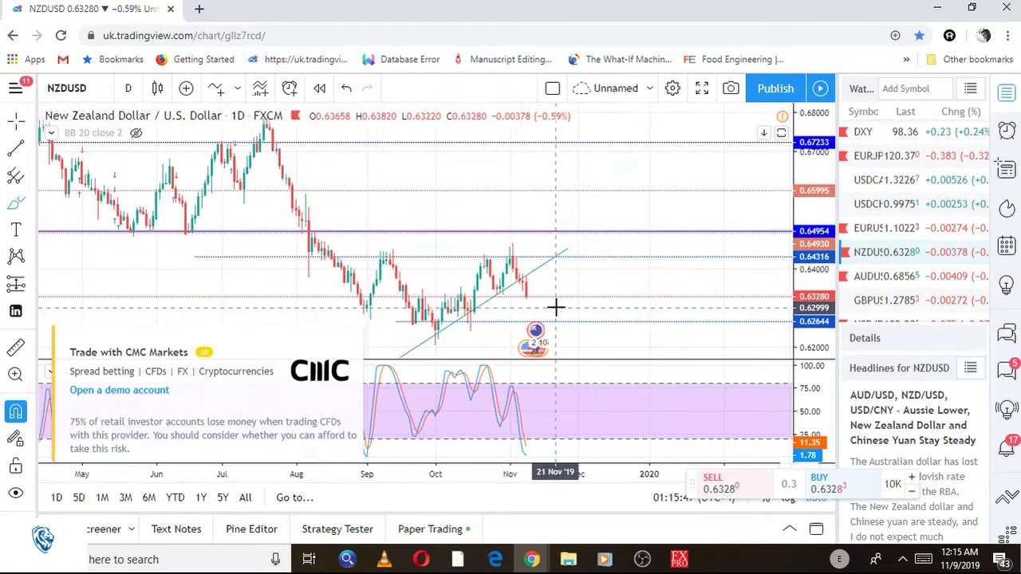
mouse_move(517, 292)
mouse_down()
mouse_move(530, 268)
mouse_move(551, 352)
mouse_up()
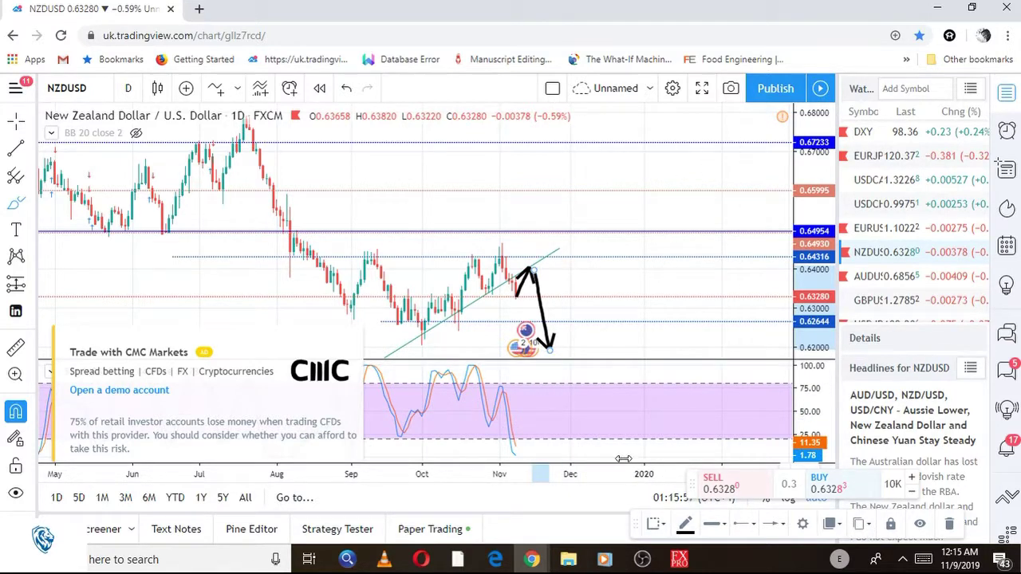
On AUDUSD, circle the recent highs near 0.6880 and brush arrows down toward 0.66958.
click(888, 279)
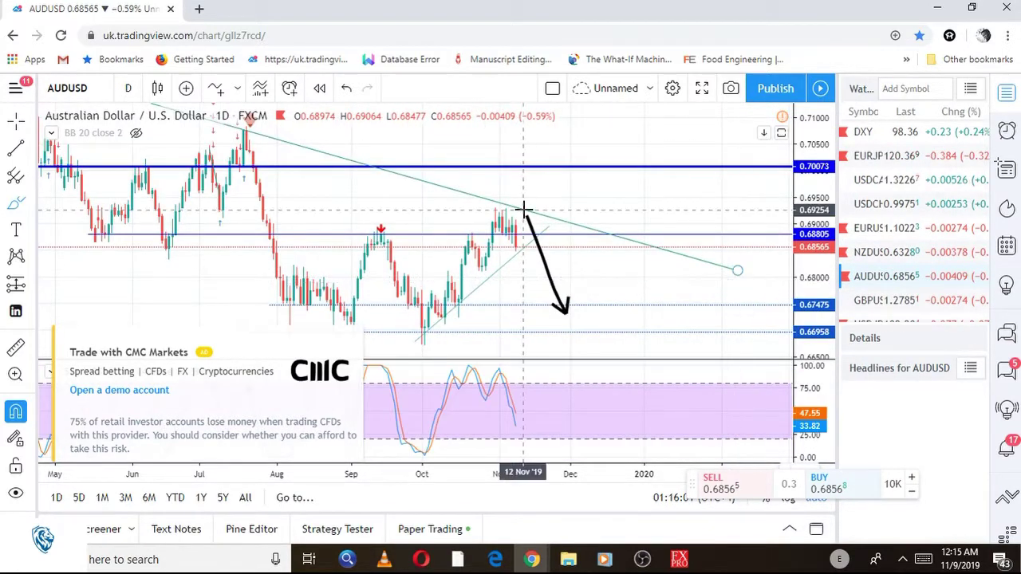
mouse_move(515, 209)
mouse_down()
mouse_move(490, 217)
mouse_move(531, 223)
mouse_move(496, 230)
mouse_up()
scroll(543, 228, down, 5)
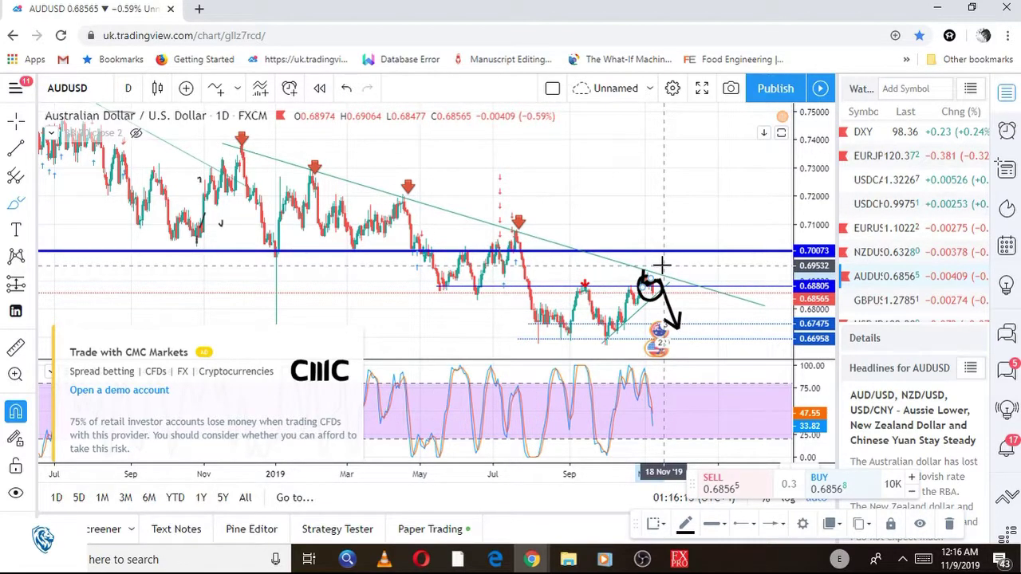
scroll(662, 265, up, 4)
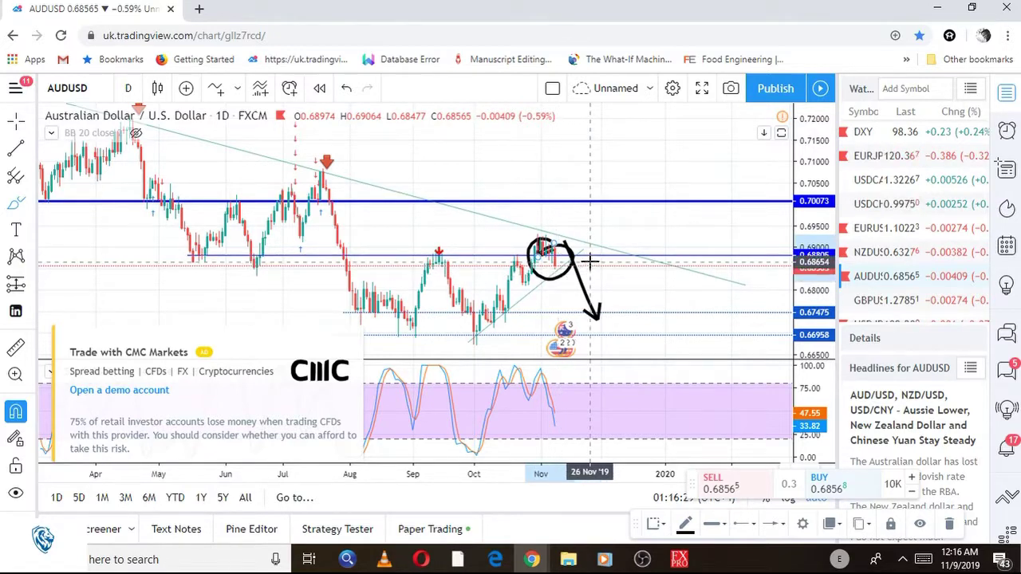
drag(600, 280, 628, 295)
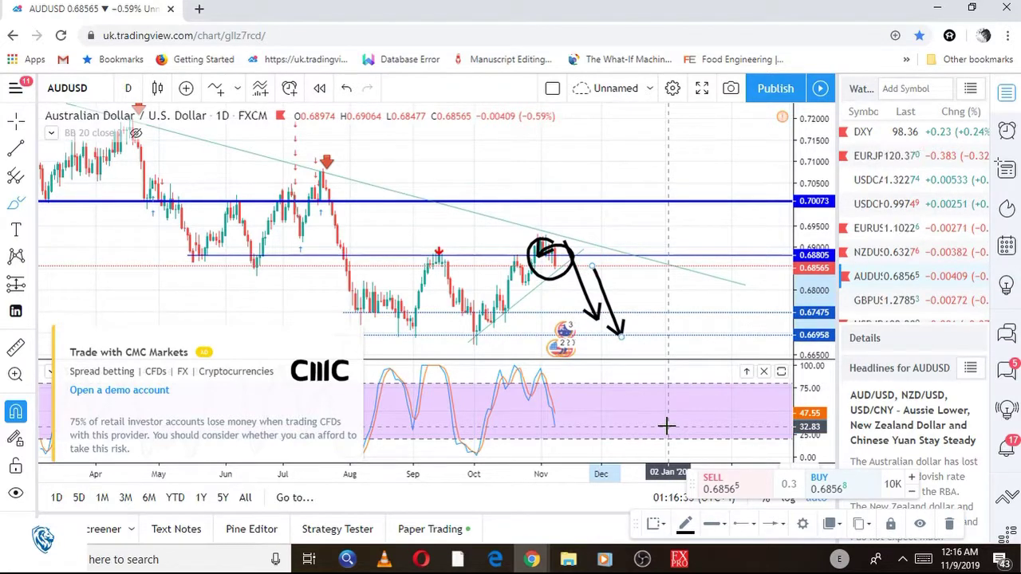
scroll(897, 297, down, 3)
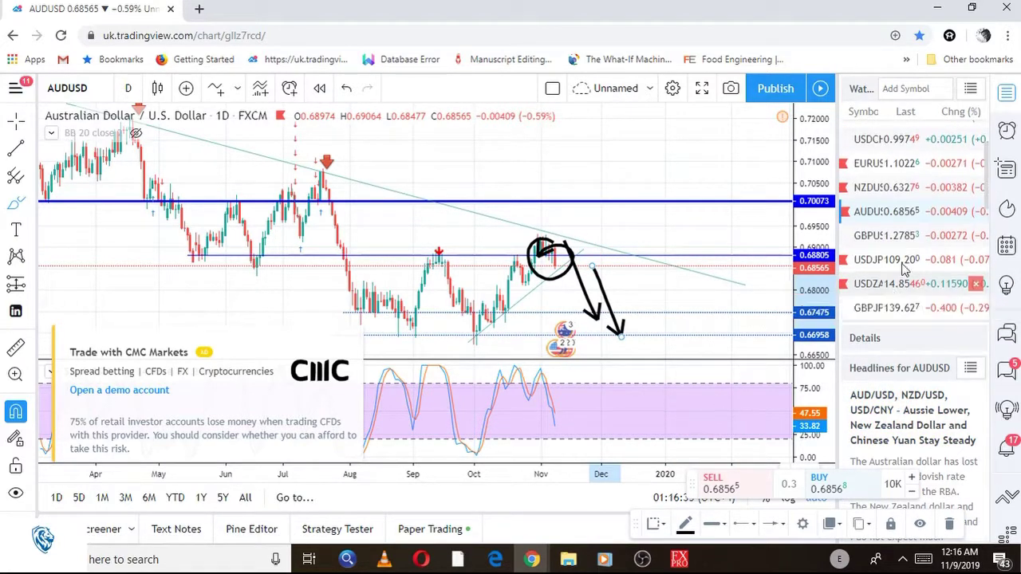
On USDJPY, brush a circle around the scribble with arrows pointing both up and down.
click(905, 261)
scroll(680, 278, up, 4)
scroll(680, 278, down, 4)
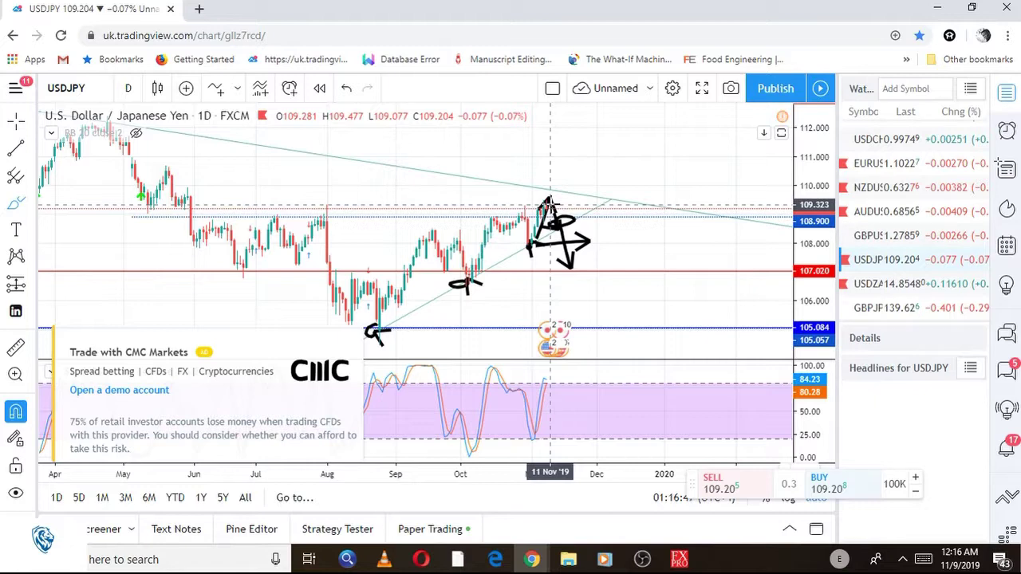
drag(549, 201, 556, 191)
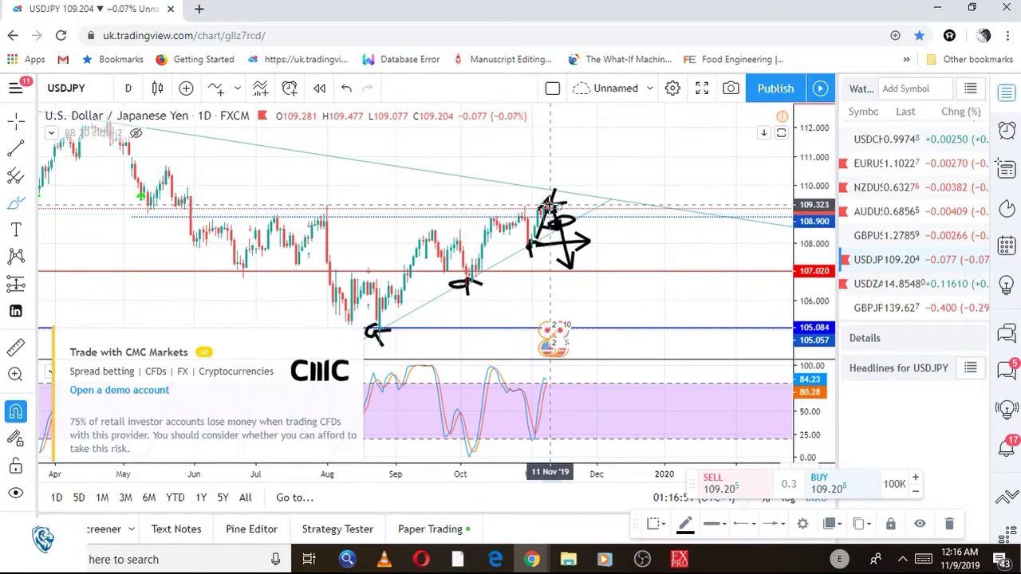
scroll(570, 217, down, 5)
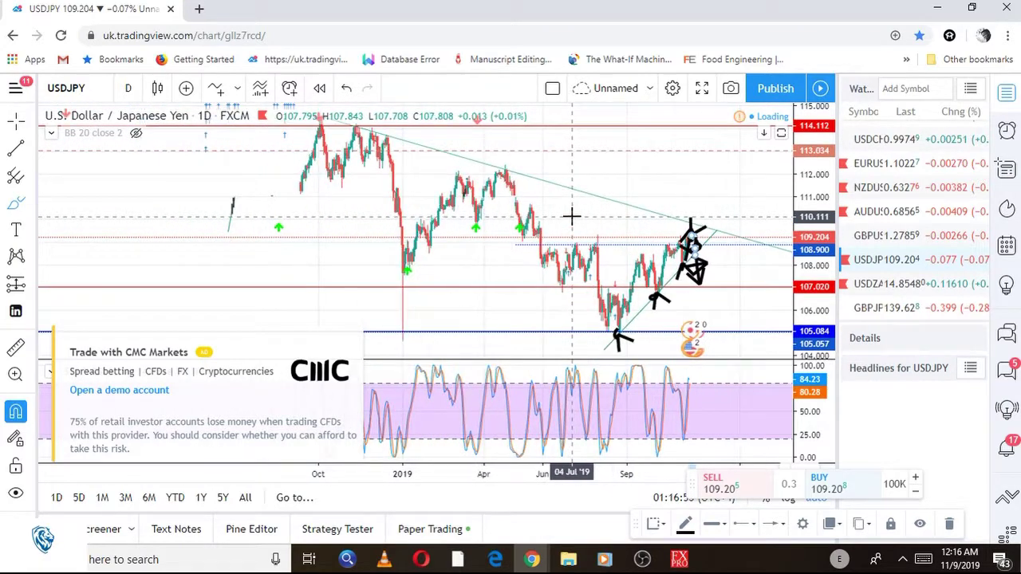
scroll(569, 216, down, 3)
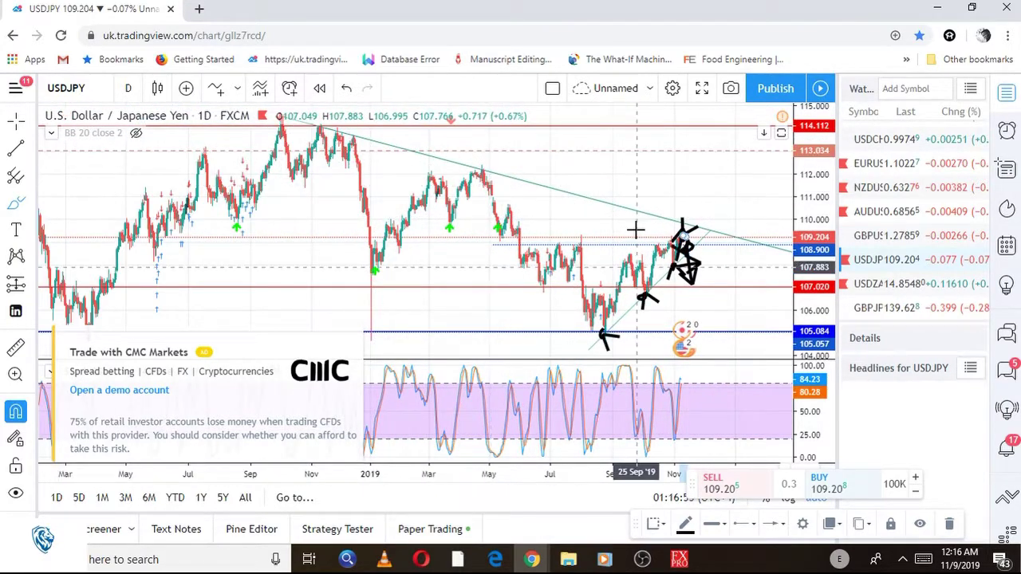
scroll(636, 230, up, 3)
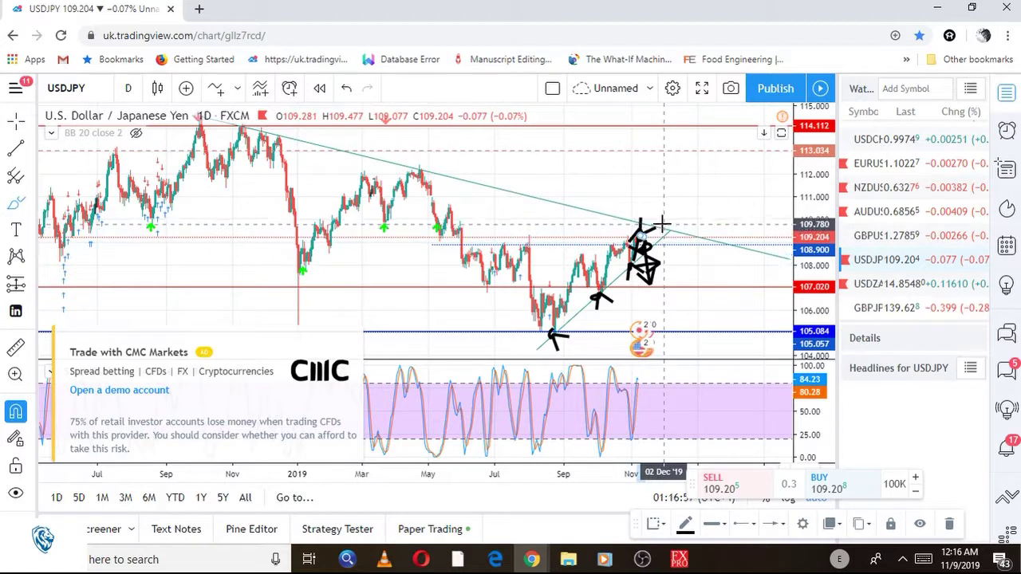
drag(653, 220, 637, 232)
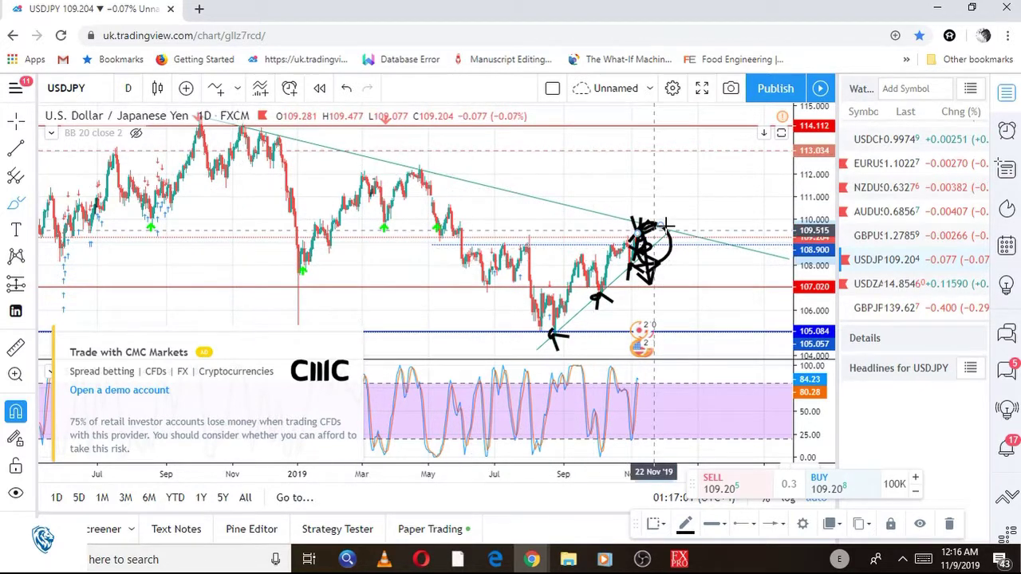
drag(671, 224, 694, 157)
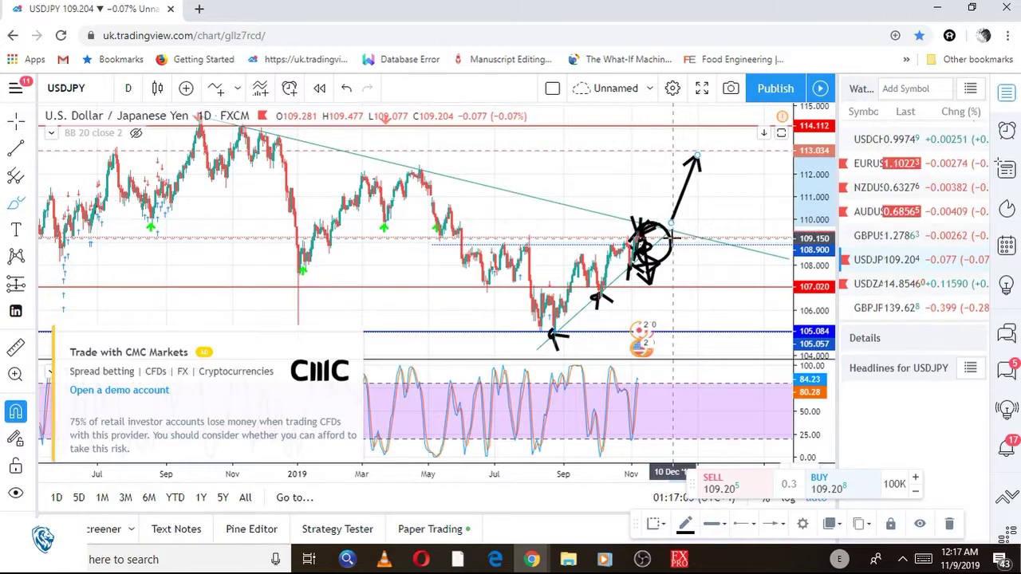
drag(673, 232, 694, 292)
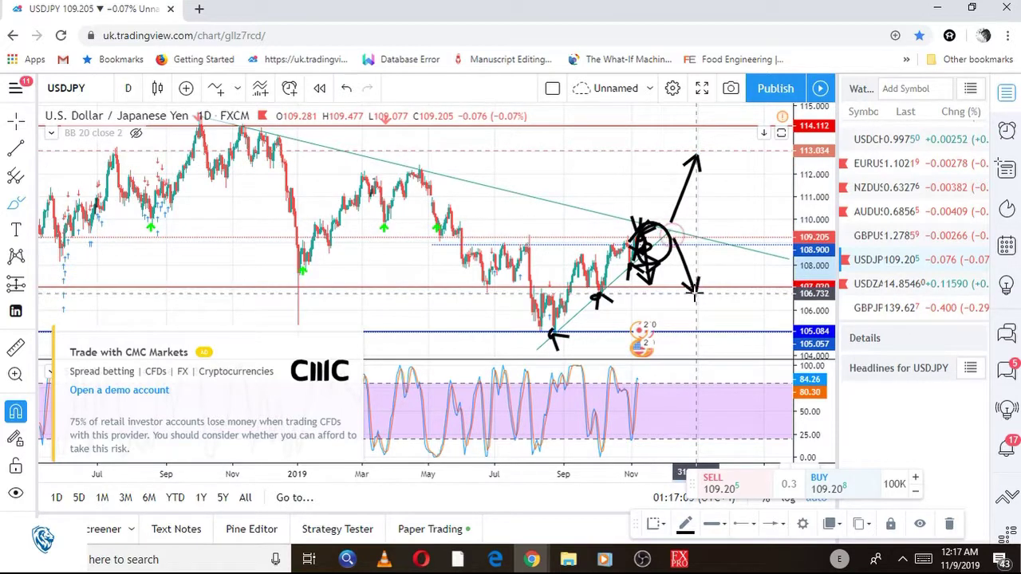
Erase the stray brush circle, maximize the price pane, and switch to USDZAR.
click(32, 121)
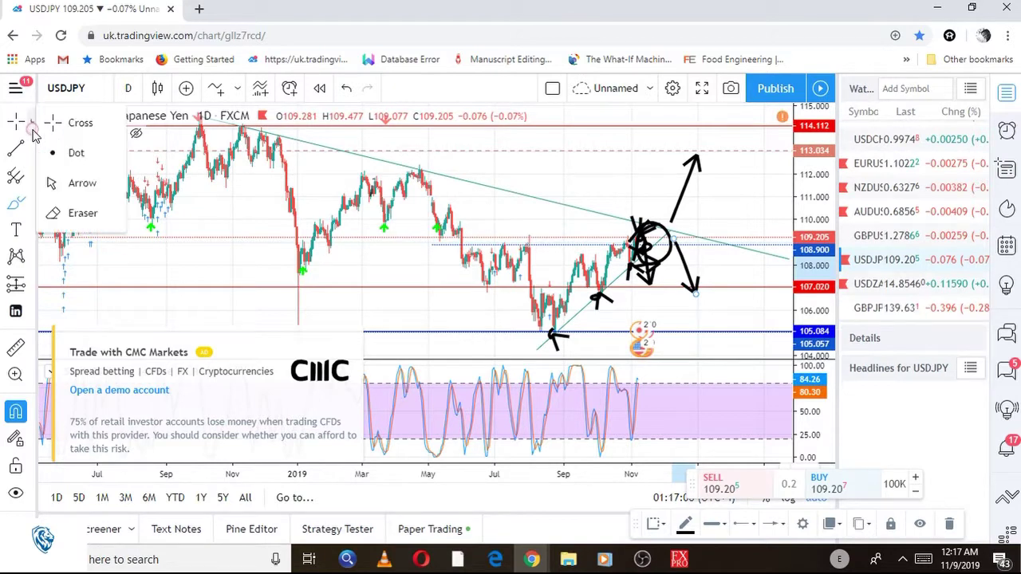
click(53, 210)
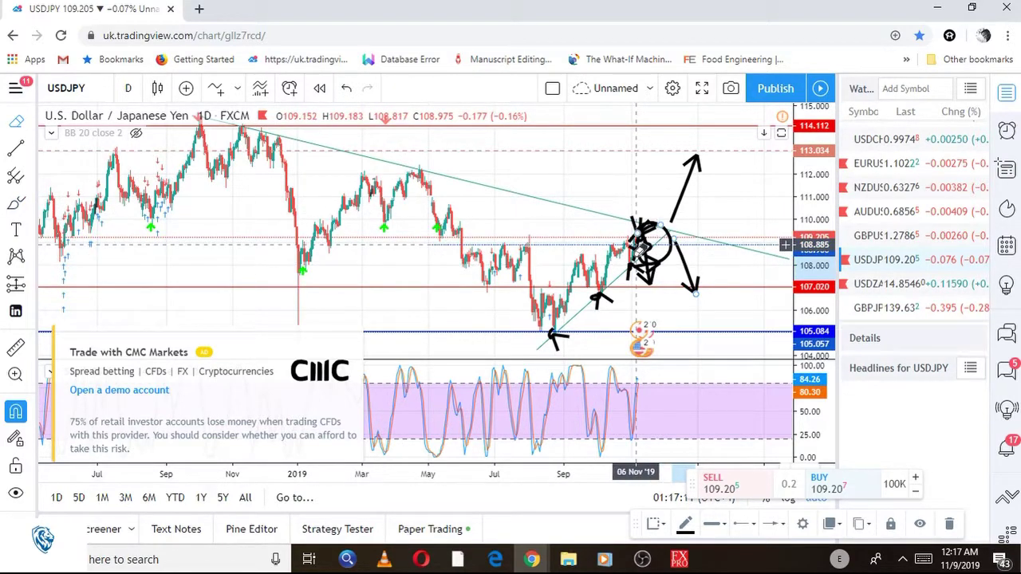
click(635, 245)
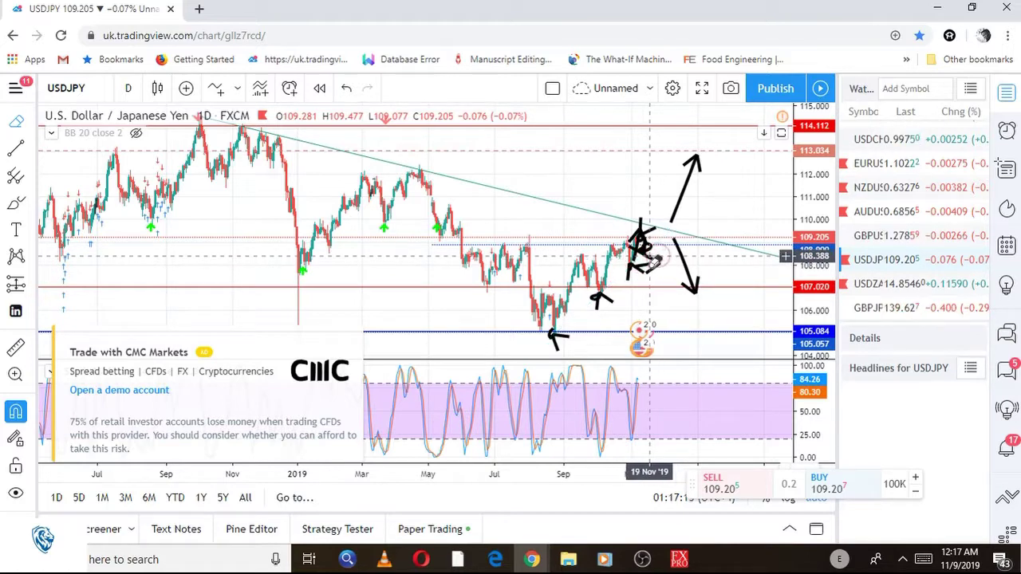
double_click(652, 255)
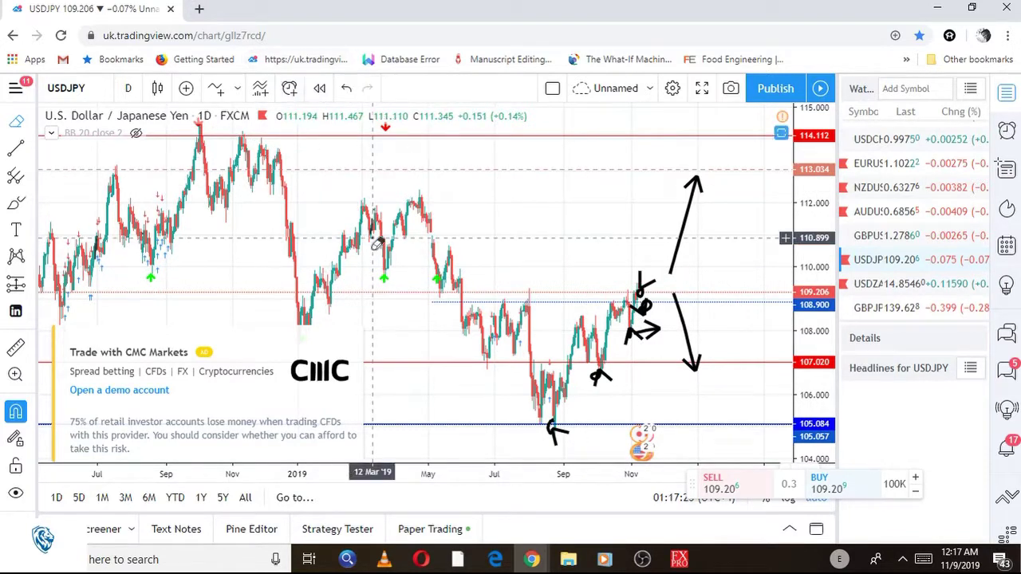
scroll(377, 243, up, 3)
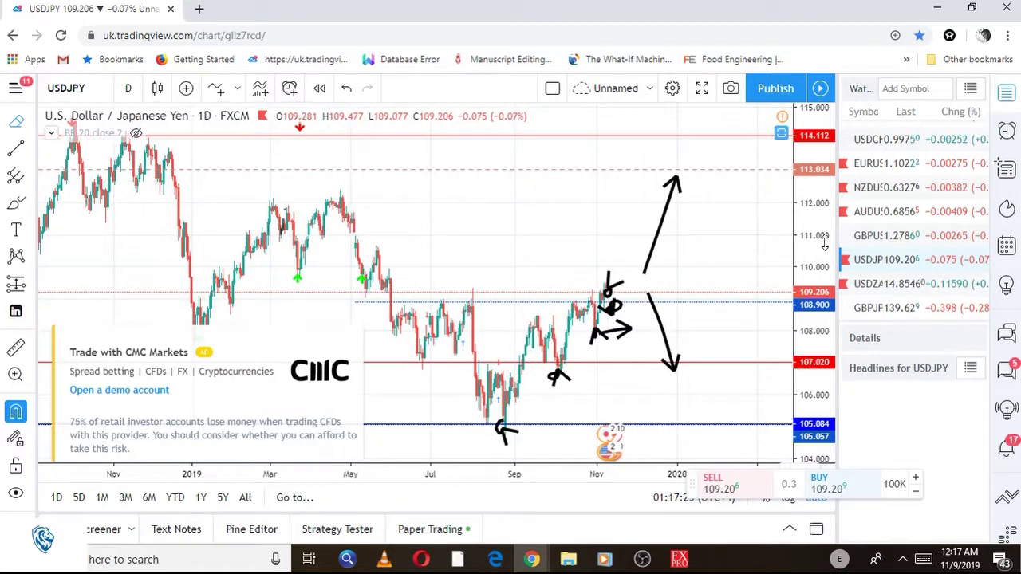
click(883, 285)
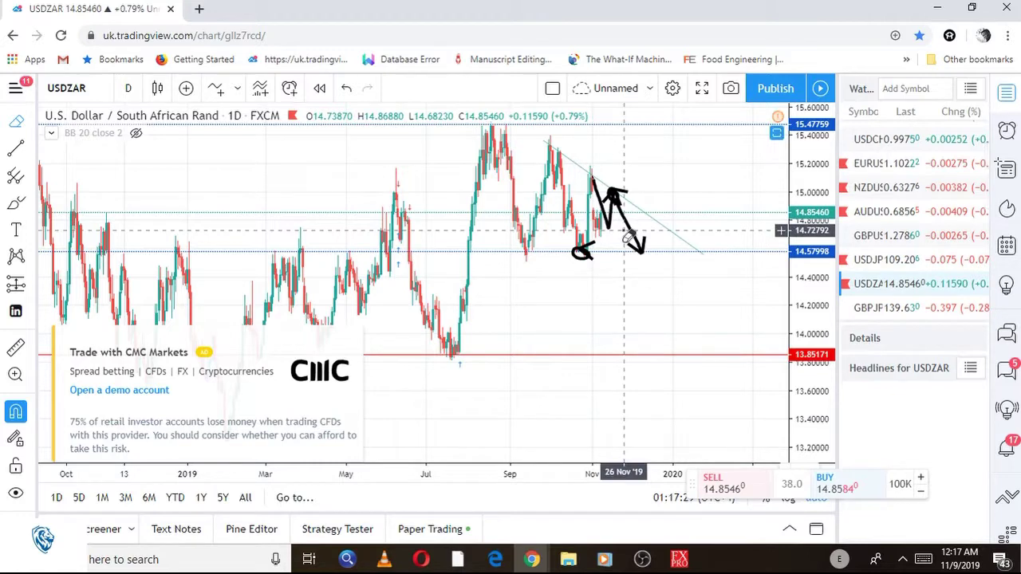
Select the Brush tool on USDZAR, then switch the chart to WTICOUSD.
scroll(629, 236, up, 4)
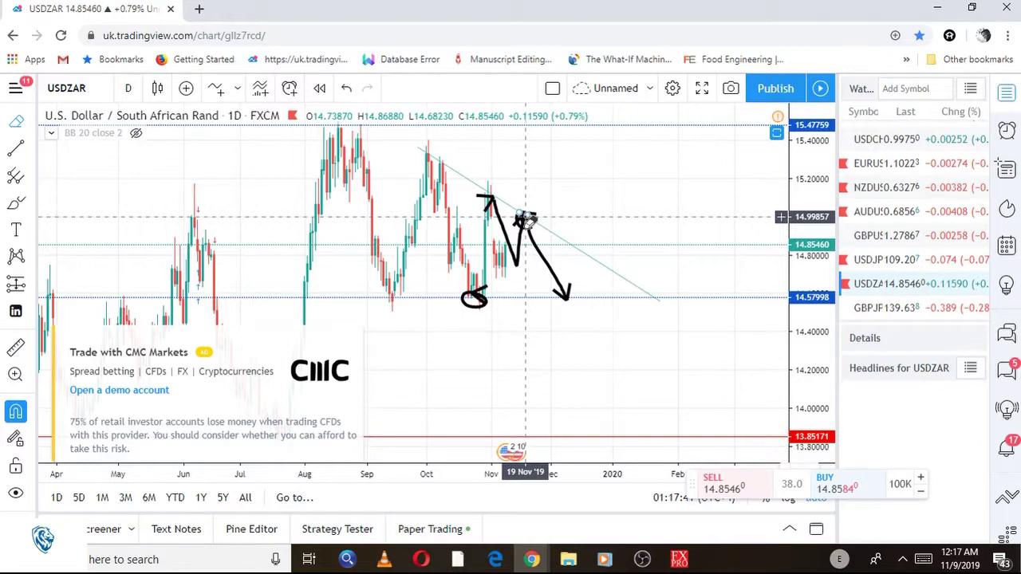
click(32, 204)
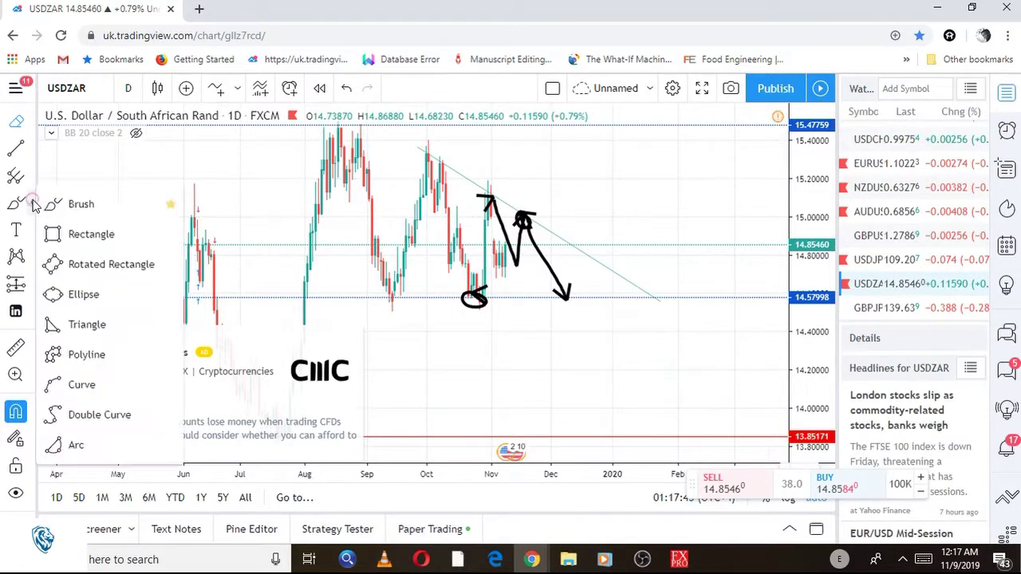
click(101, 208)
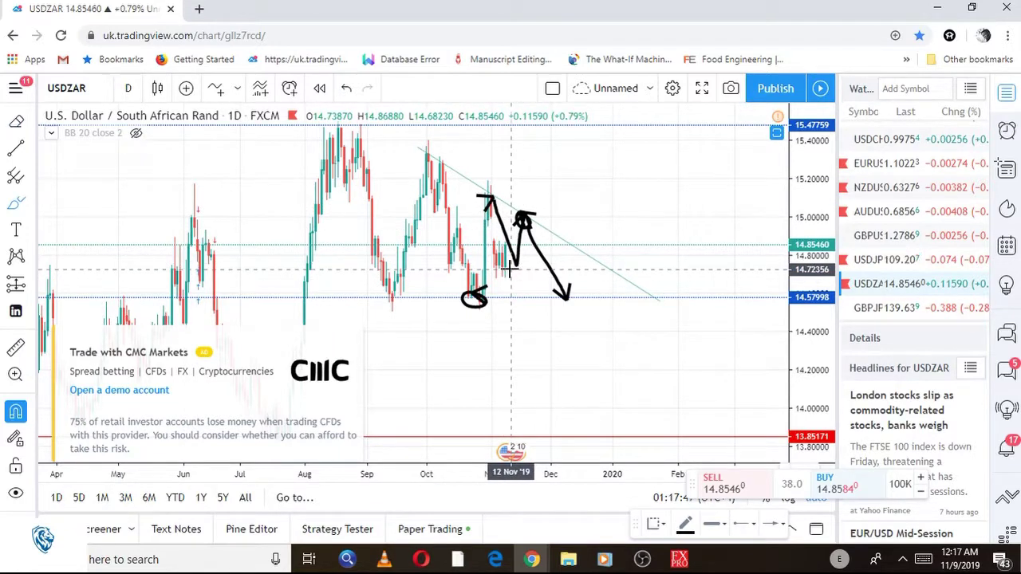
scroll(875, 286, down, 3)
scroll(875, 286, down, 1)
click(904, 237)
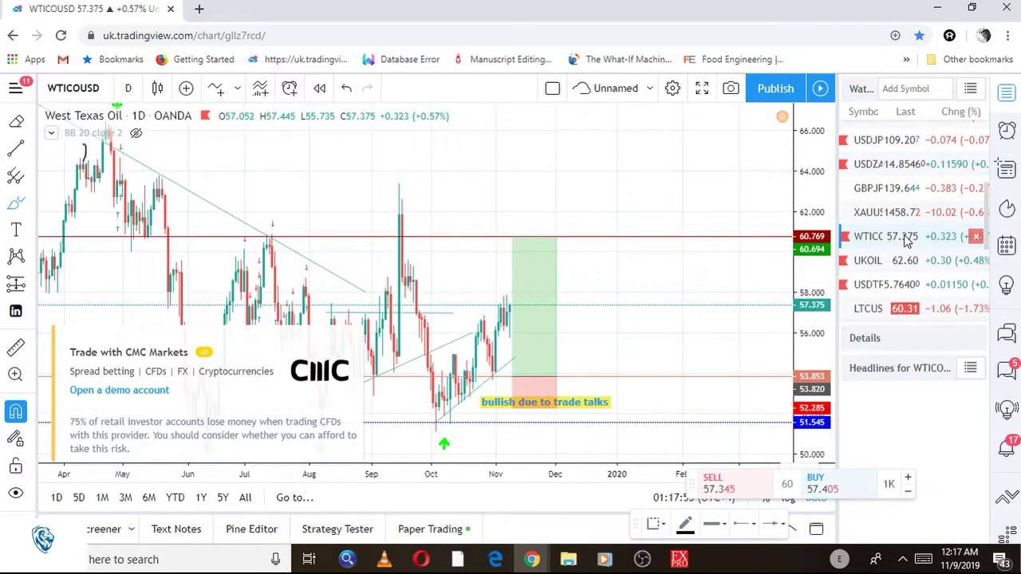
On WTICOUSD, brush an arrow dipping then rising toward about 60.30, then open UKOIL.
scroll(905, 247, down, 2)
scroll(722, 253, down, 3)
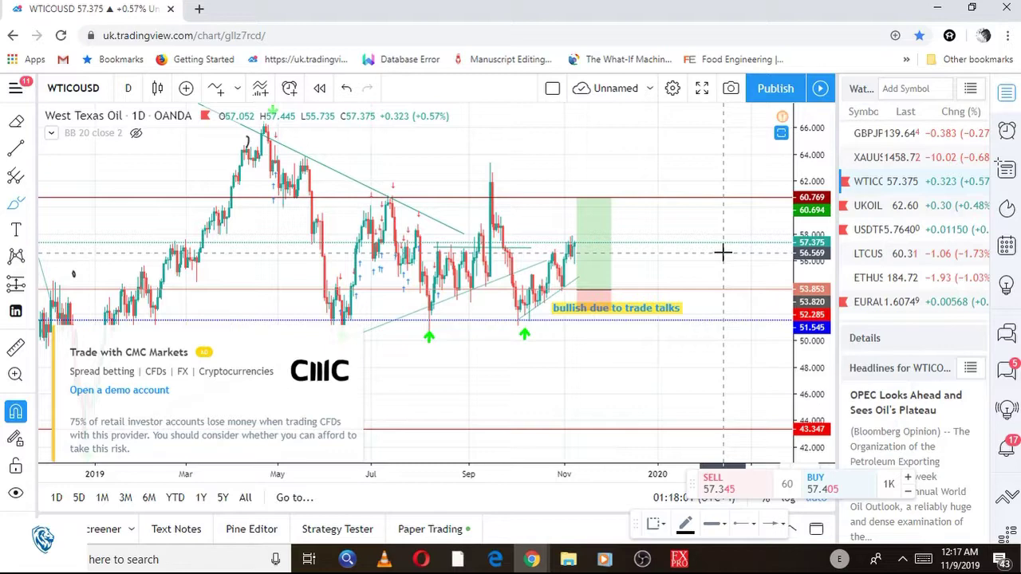
mouse_move(594, 246)
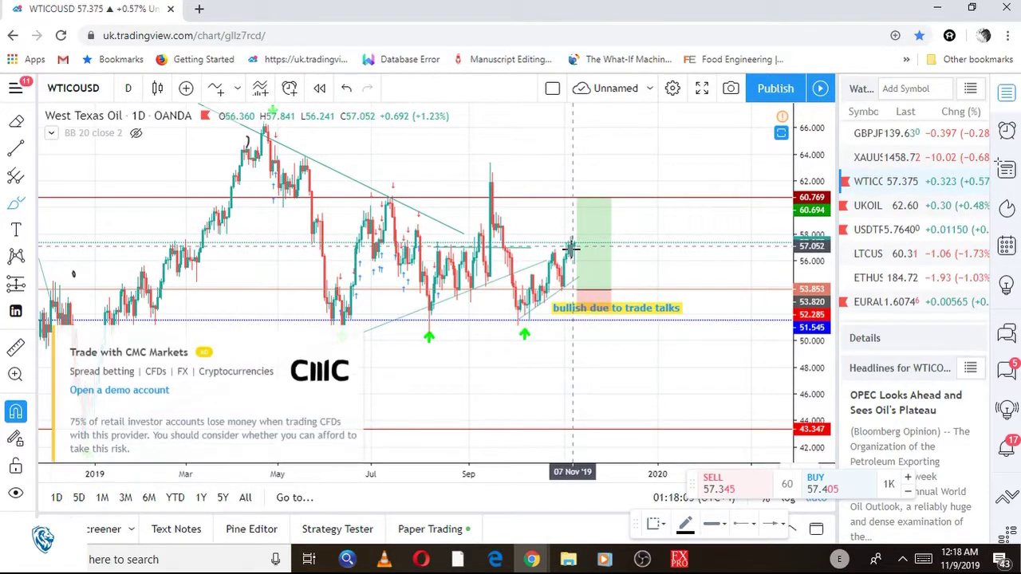
mouse_move(591, 221)
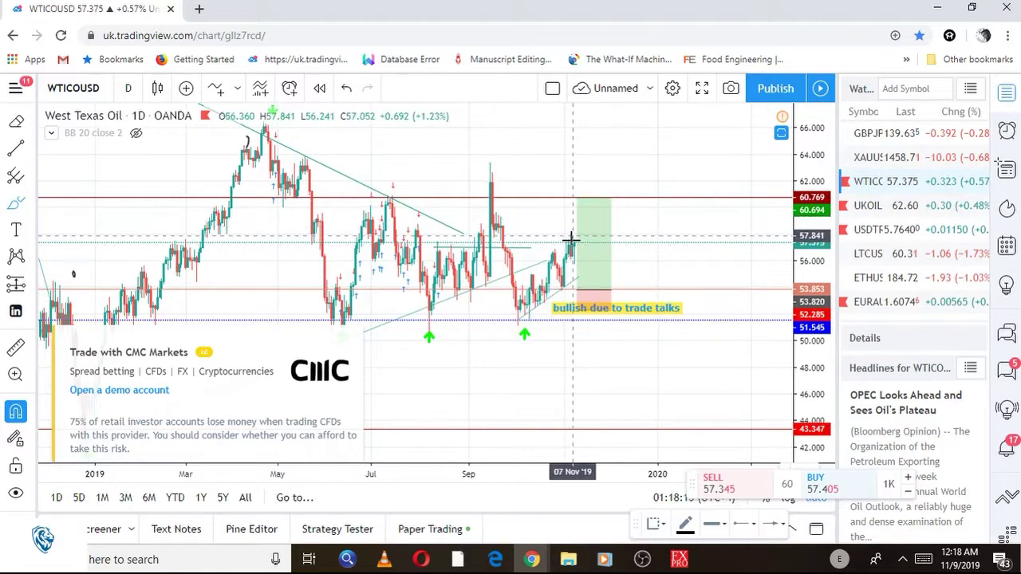
drag(571, 238, 568, 276)
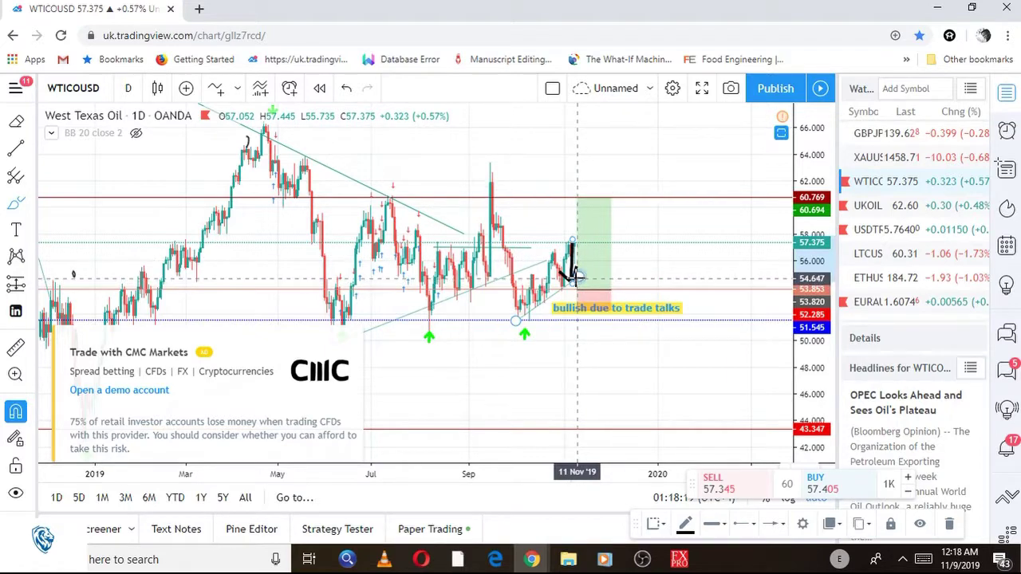
drag(574, 279, 631, 204)
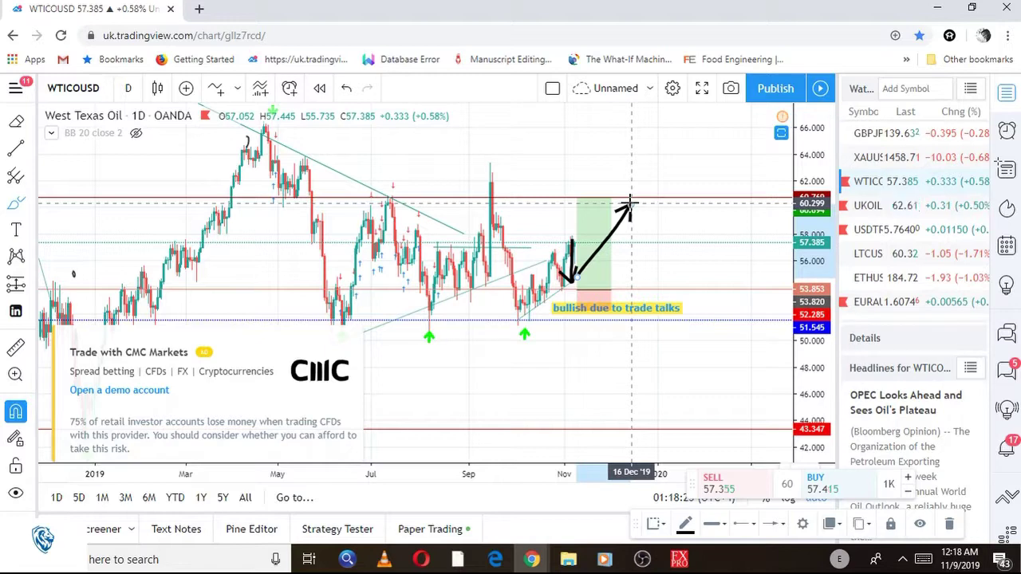
click(888, 208)
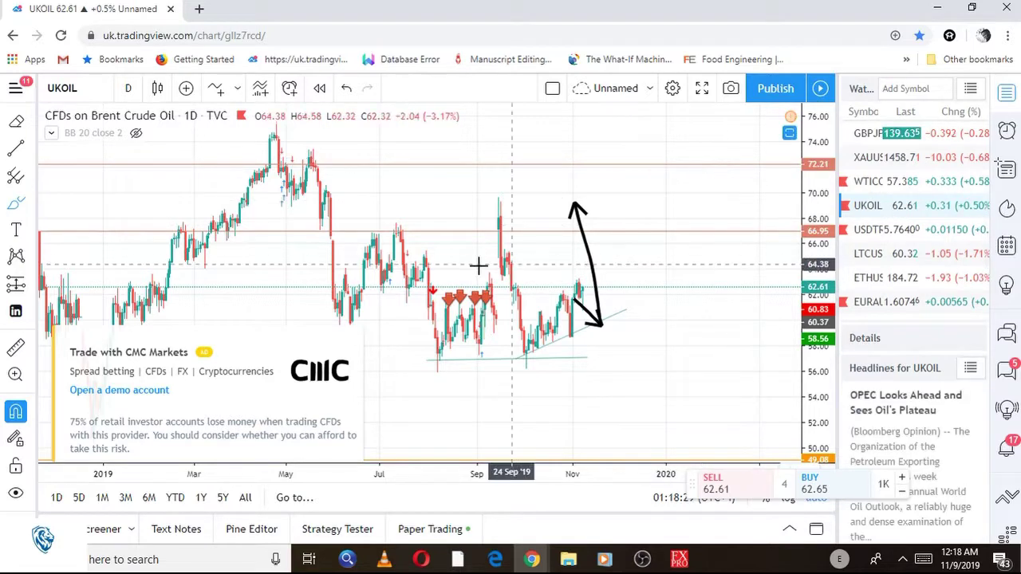
Dismiss the CMC Markets advert and switch the chart to USDTRY.
click(353, 338)
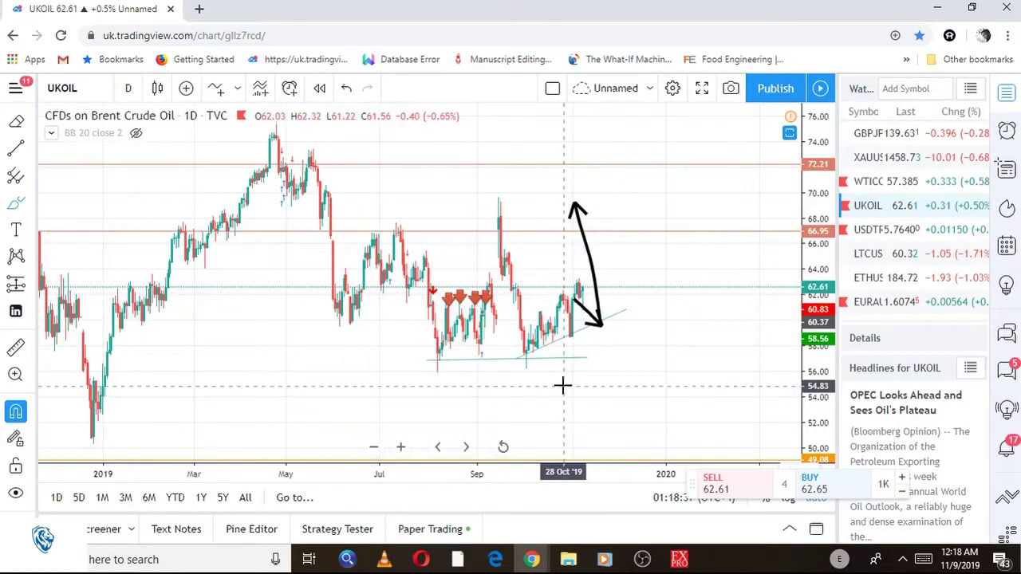
click(899, 233)
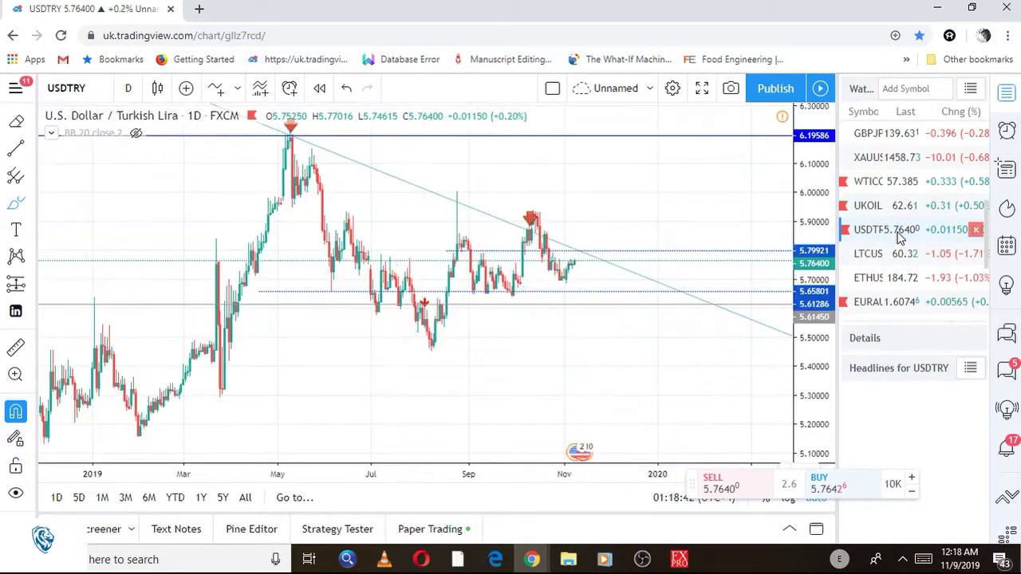
Draw an arrow from the USDTRY falling trendline down toward 5.45, with a loop at its top.
click(582, 254)
click(599, 353)
scroll(529, 376, down, 4)
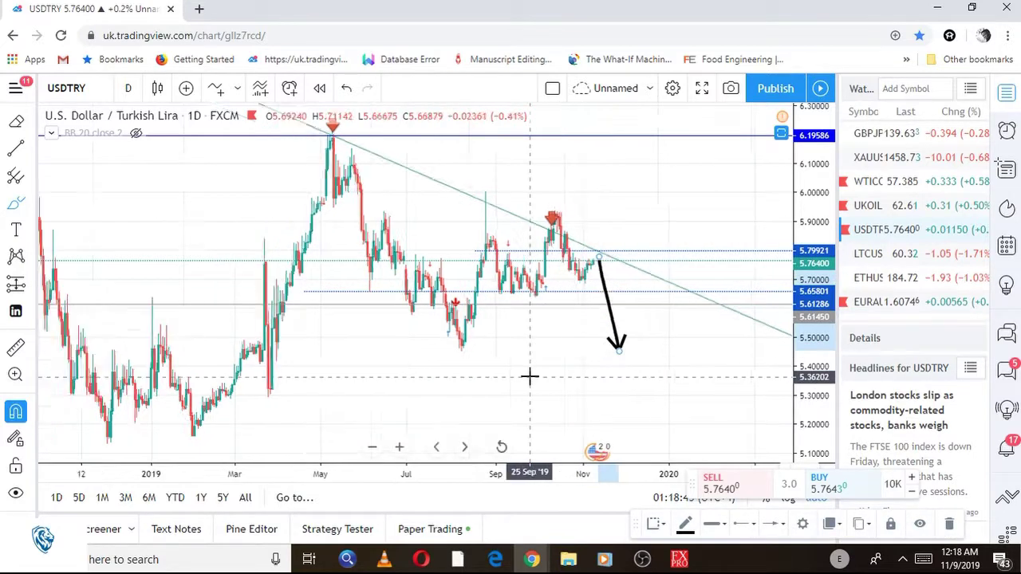
scroll(529, 376, down, 4)
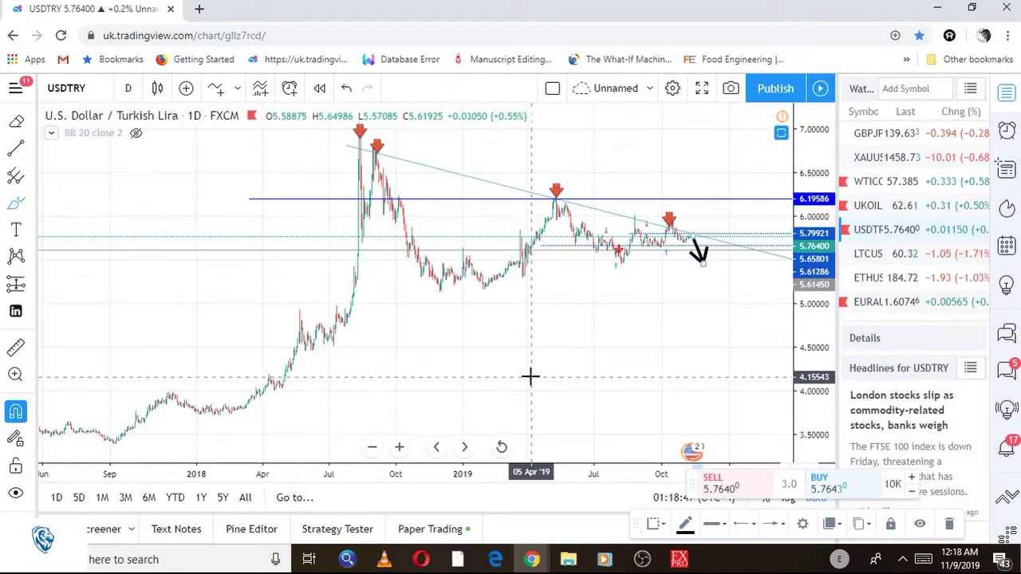
scroll(531, 376, up, 6)
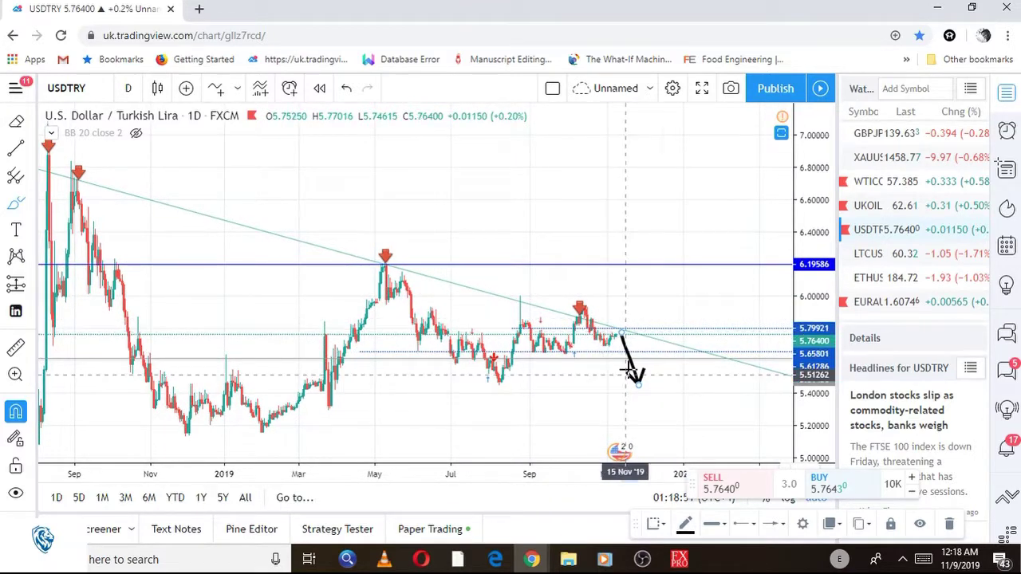
drag(622, 321, 623, 335)
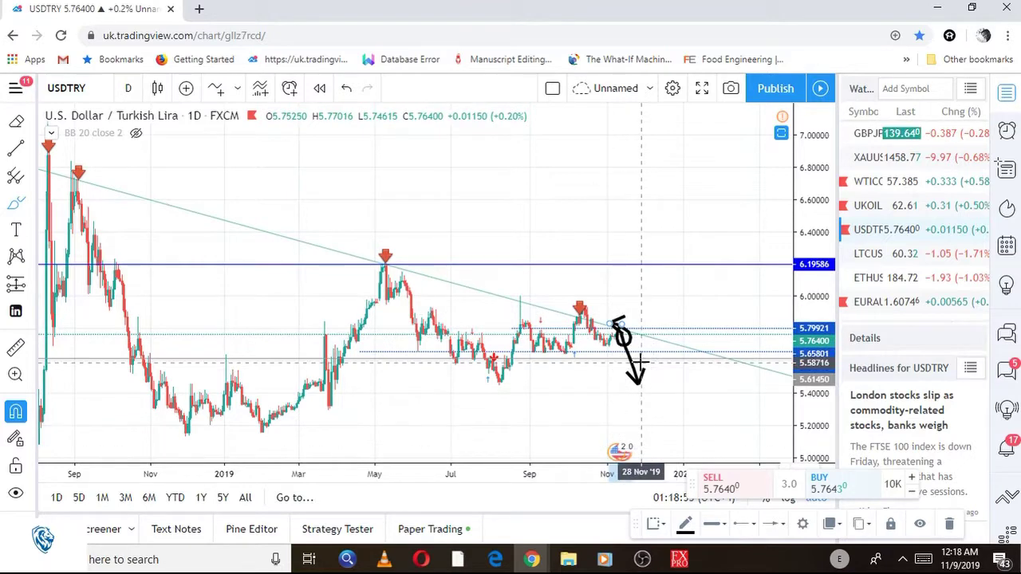
On EURAUD, brush a second arrow up from the trendline toward 1.6535–1.6599, then open USDMXN.
click(880, 306)
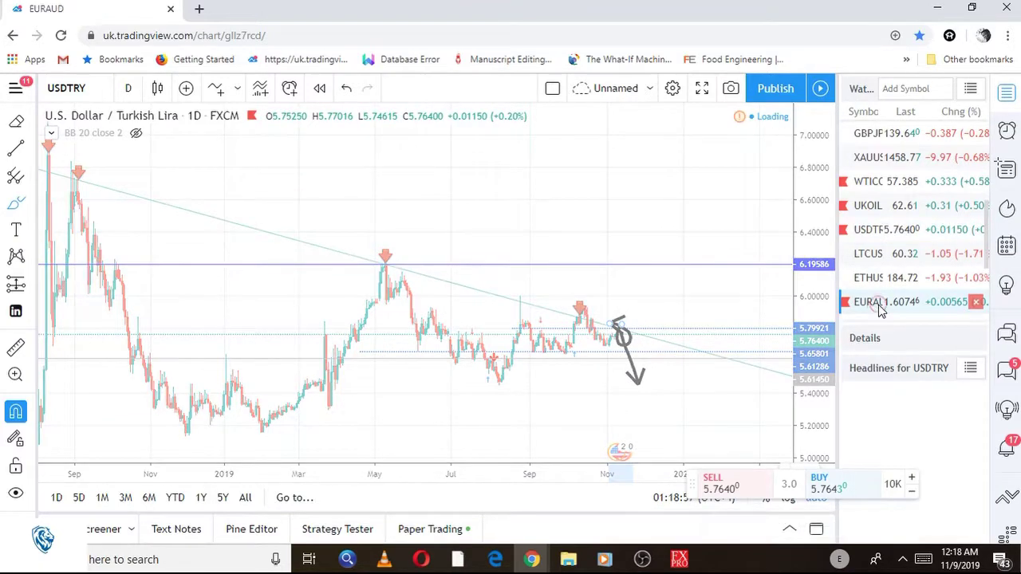
scroll(684, 248, down, 3)
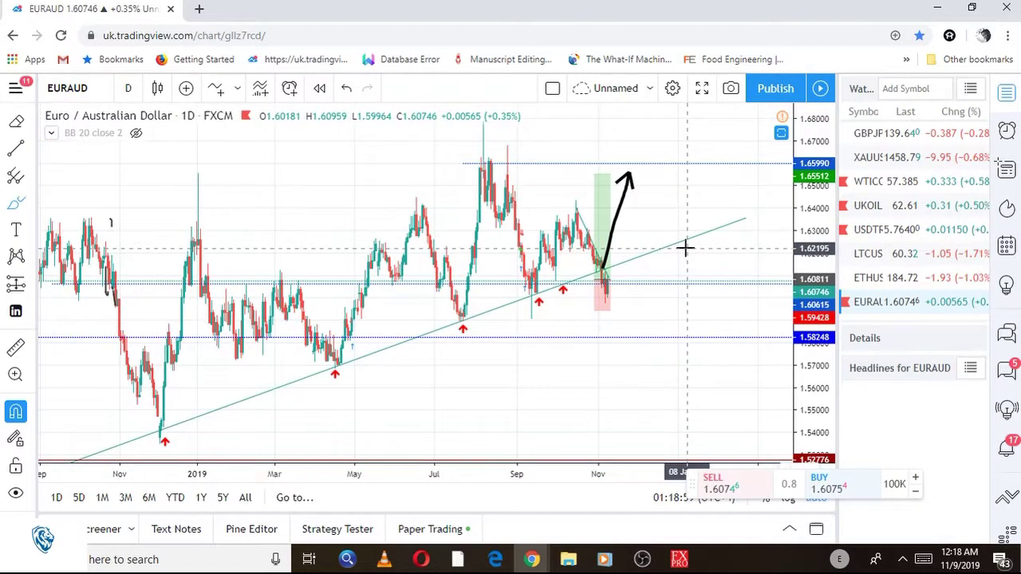
scroll(685, 248, down, 4)
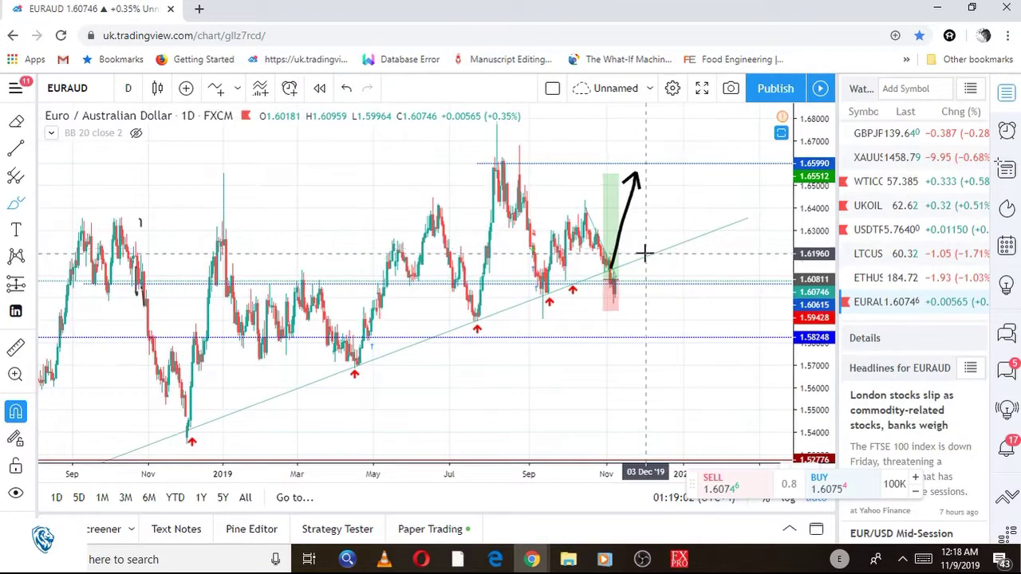
click(636, 291)
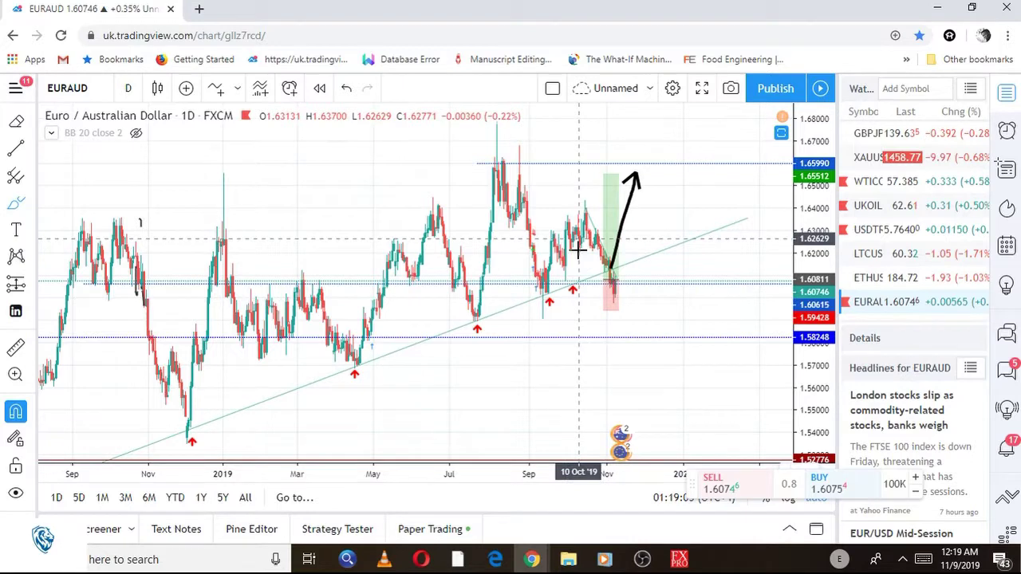
scroll(578, 249, up, 2)
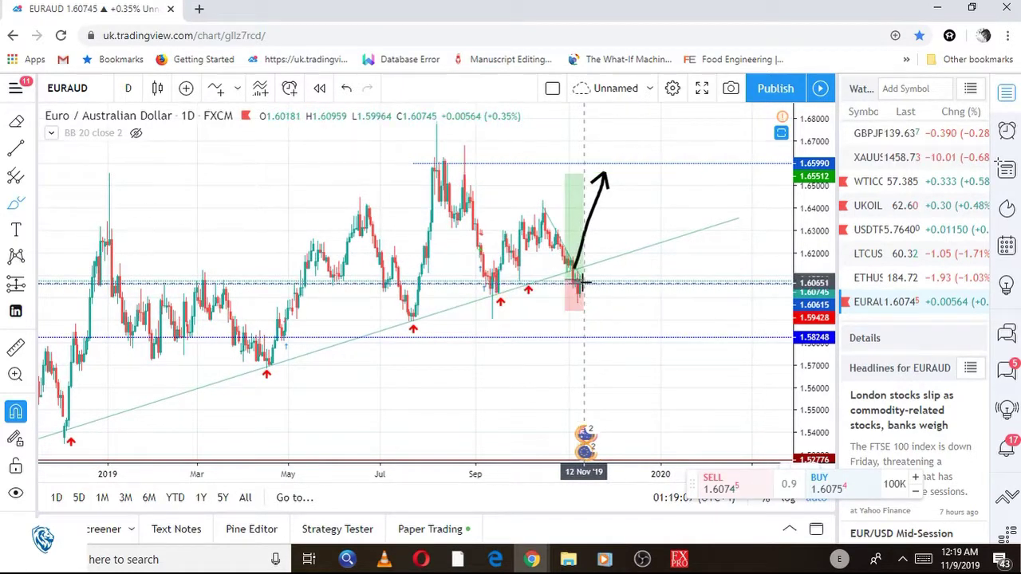
drag(584, 281, 668, 178)
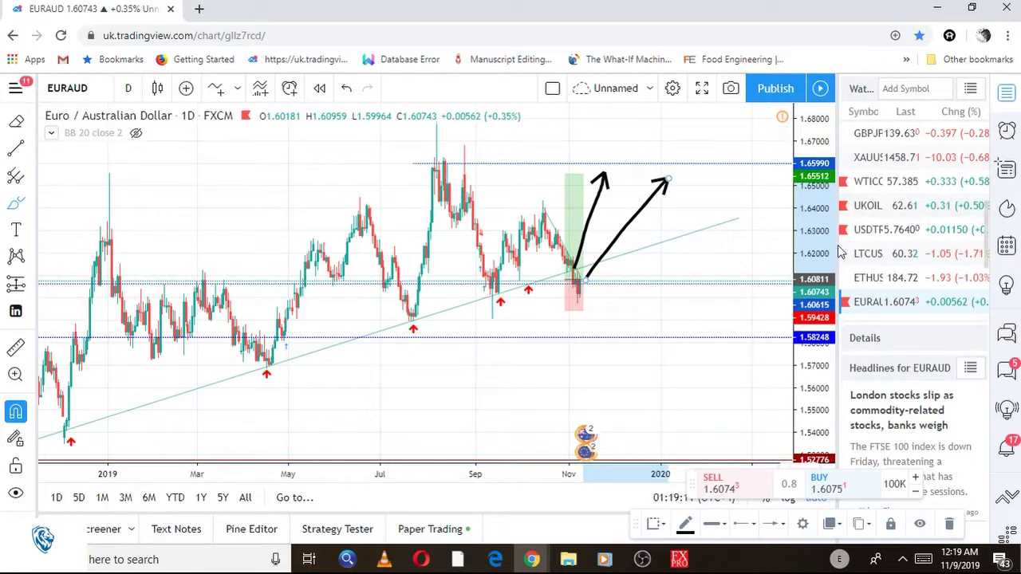
scroll(884, 271, down, 5)
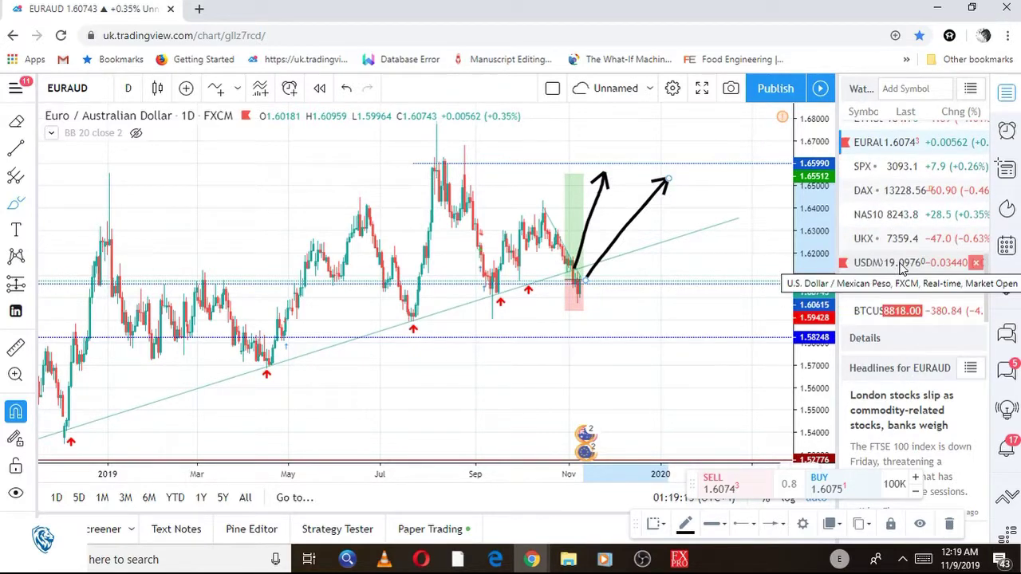
click(900, 268)
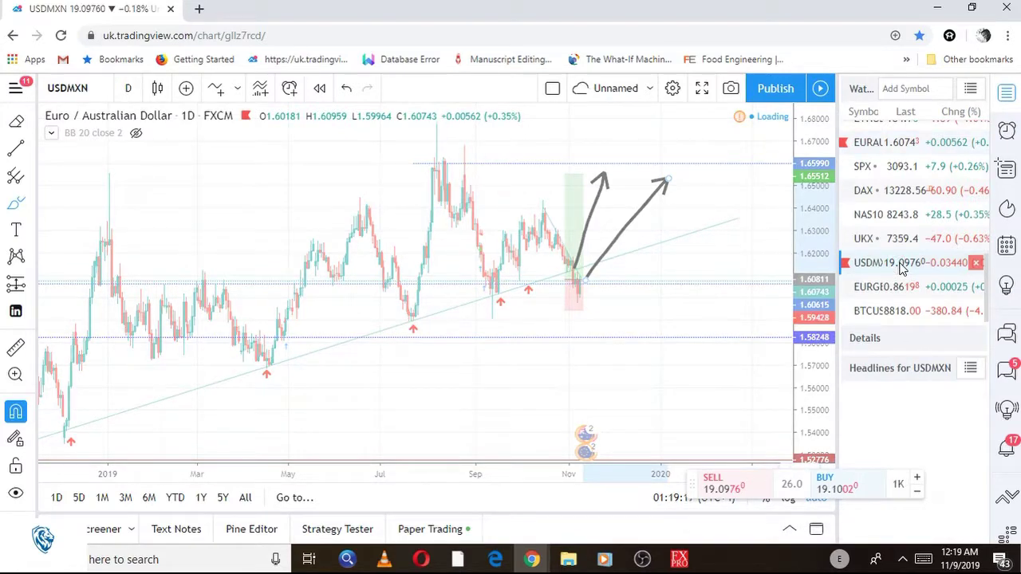
Brush a curved up arrow from the latest candles toward about 20.40 and circle the candles at its base.
scroll(488, 212, down, 2)
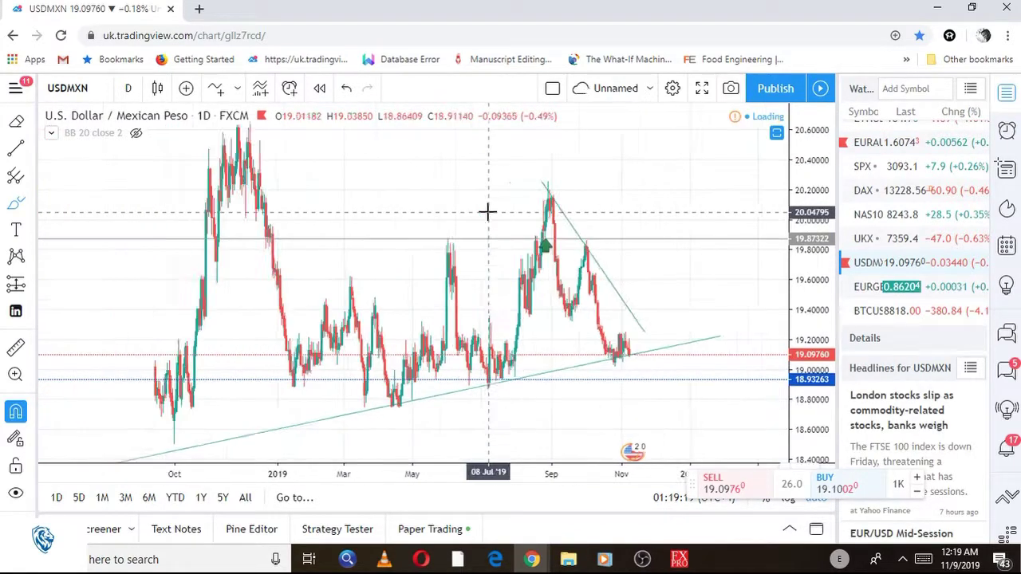
scroll(489, 211, down, 4)
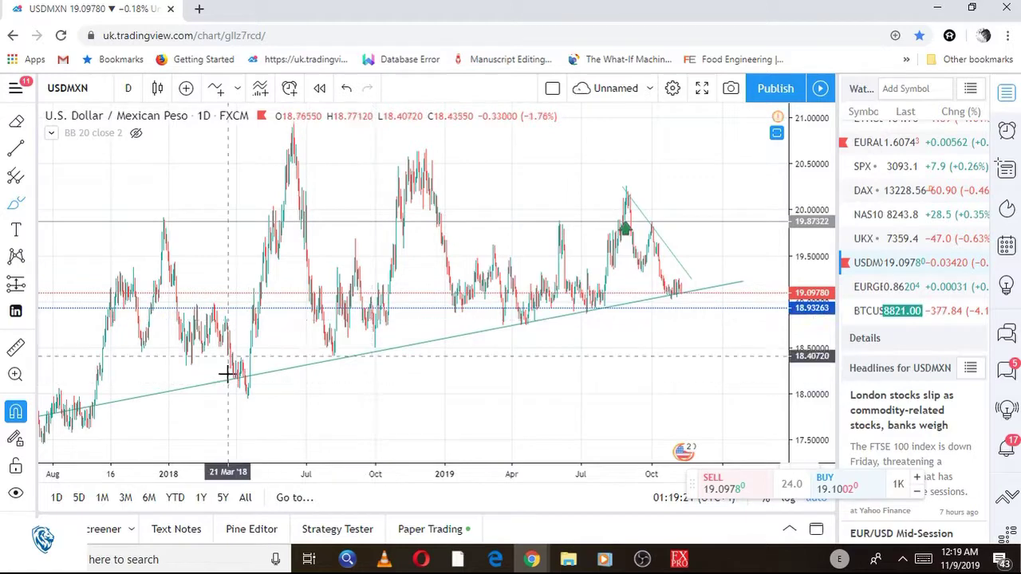
scroll(634, 343, up, 1)
scroll(635, 344, up, 3)
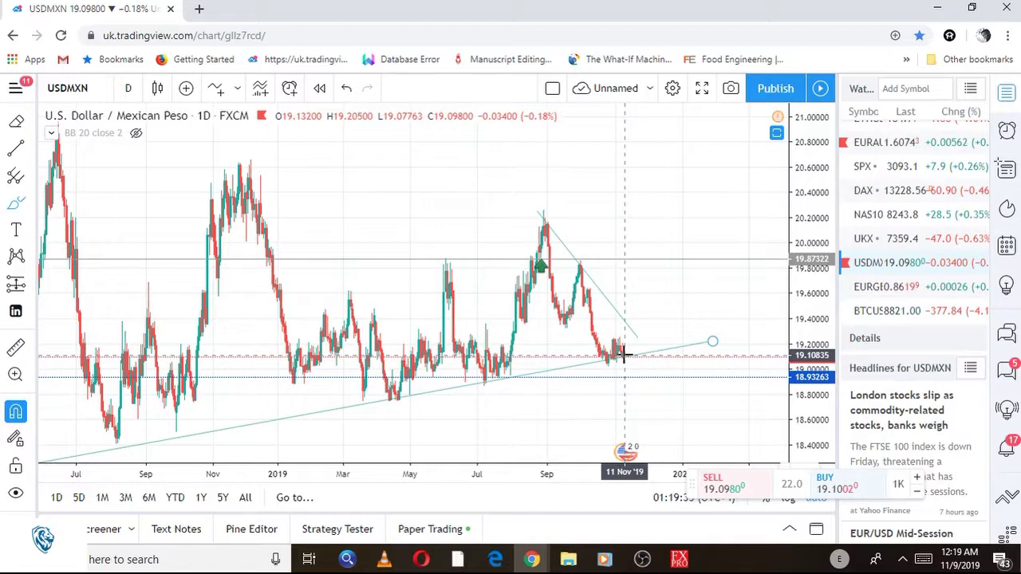
drag(624, 355, 709, 194)
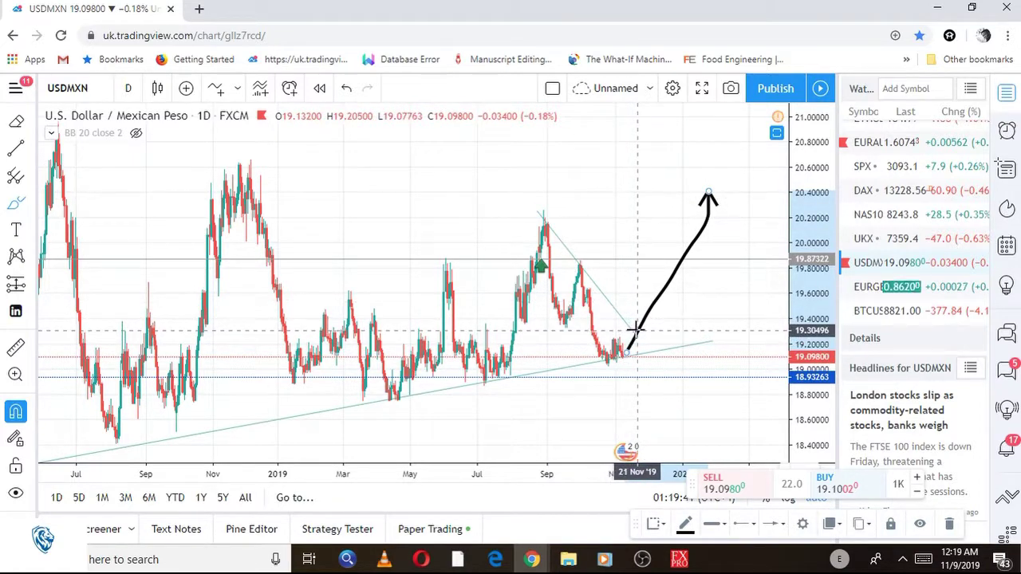
mouse_move(625, 352)
mouse_down()
mouse_move(615, 377)
mouse_move(602, 359)
mouse_move(614, 344)
mouse_up()
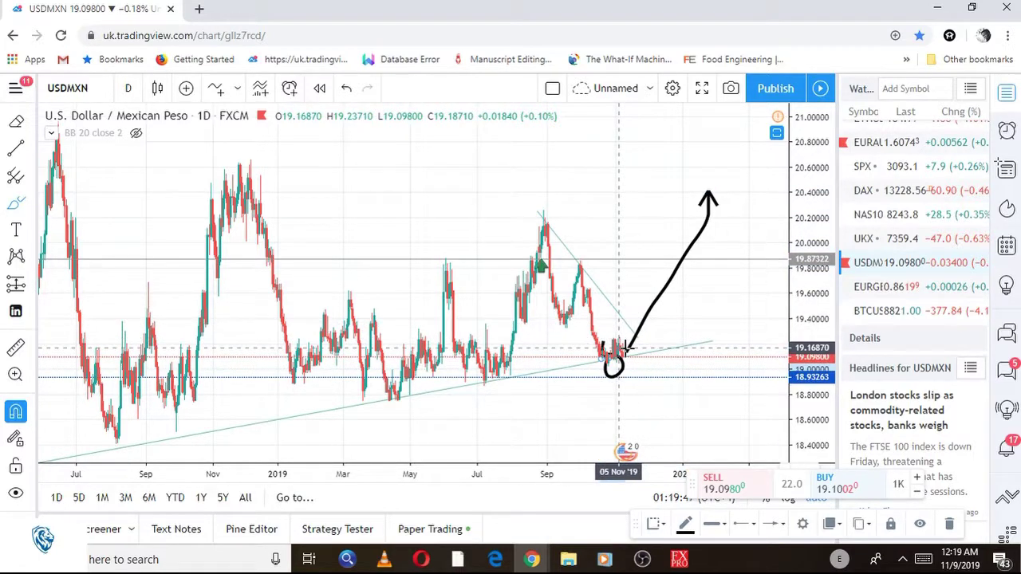
Circle the spot where the falling trendline meets price.
scroll(644, 346, up, 2)
scroll(638, 319, up, 1)
mouse_move(628, 310)
mouse_down()
mouse_move(643, 335)
mouse_move(645, 317)
mouse_move(628, 313)
mouse_up()
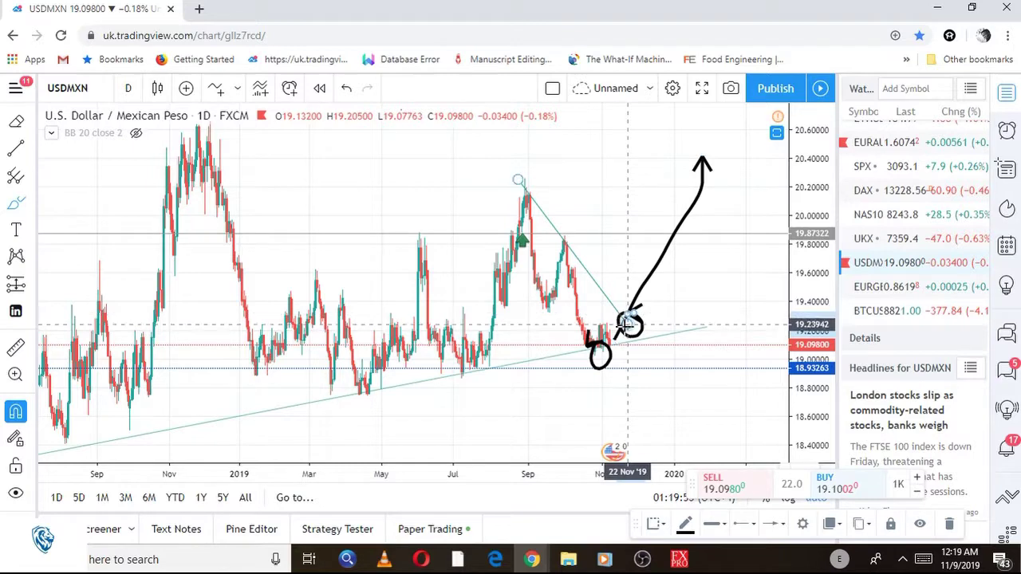